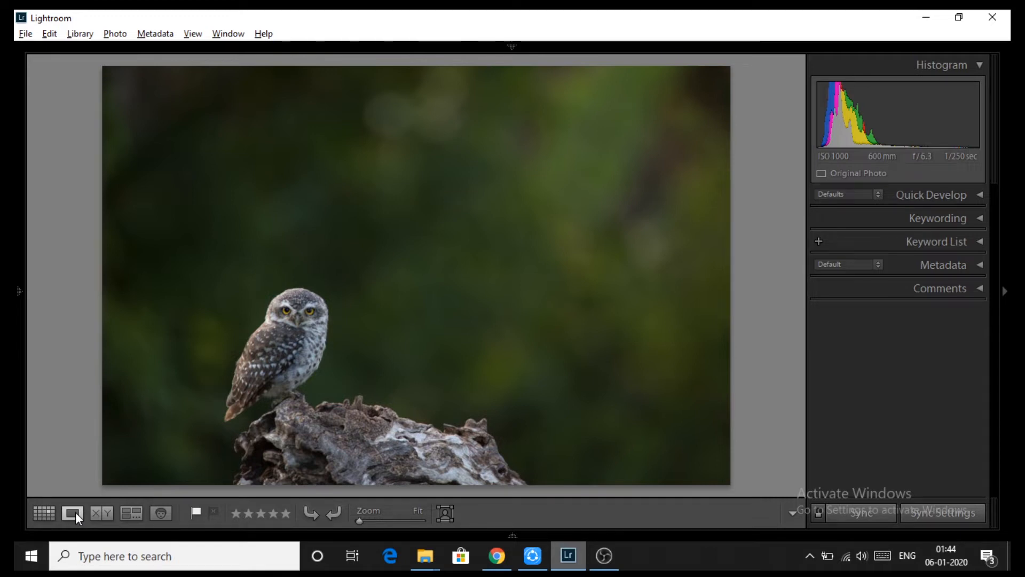
Step: Select the owl photo 2W8A8515.CR2 as a single large view and open it in the Develop module
left_click(75, 512)
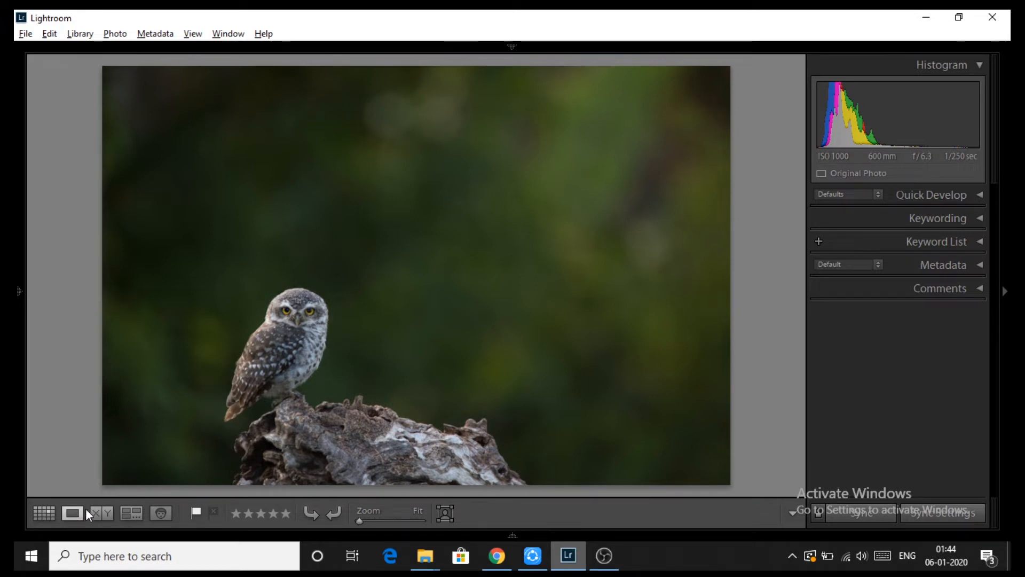
mouse_move(513, 533)
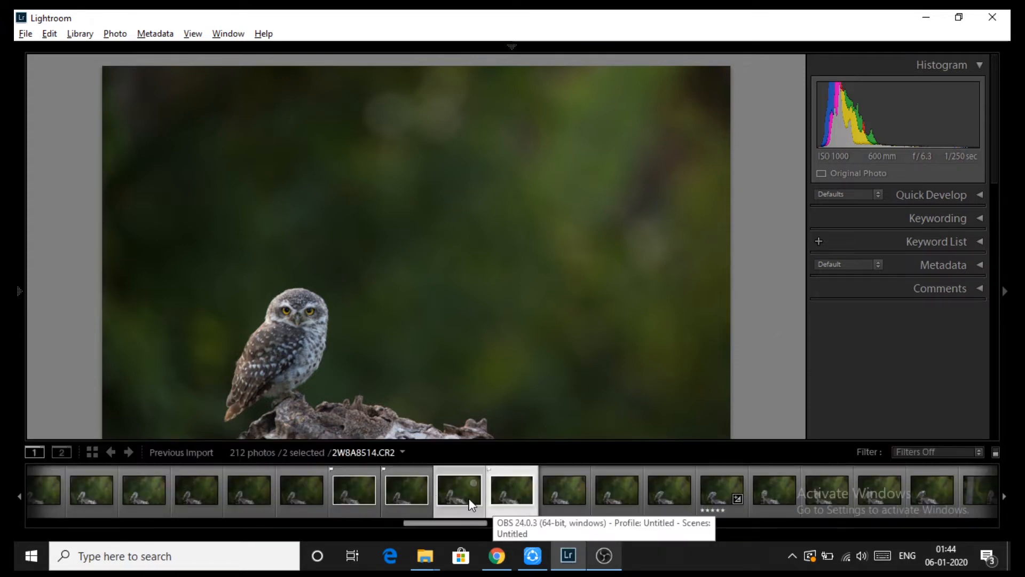
left_click(505, 500)
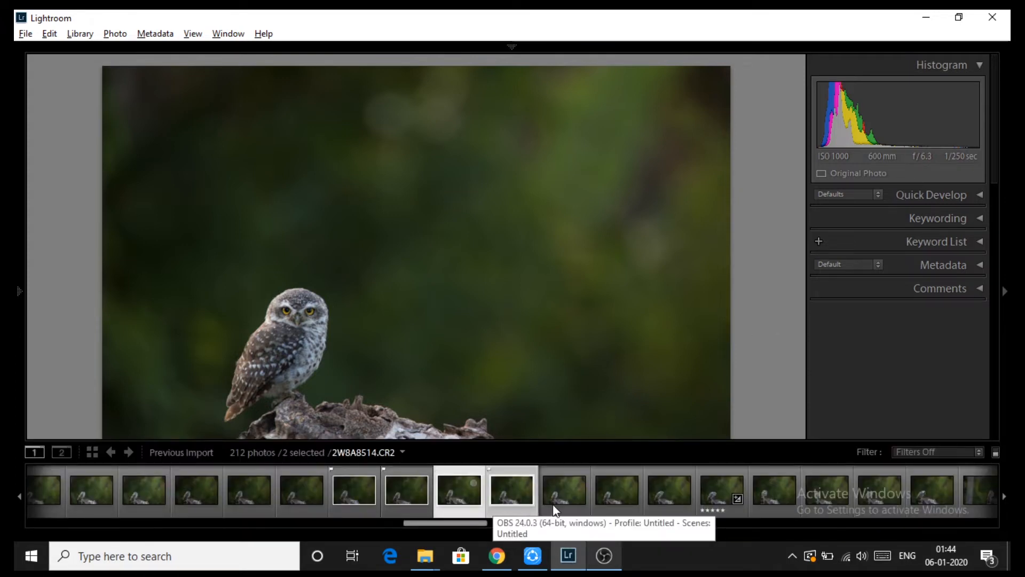
left_click(511, 503)
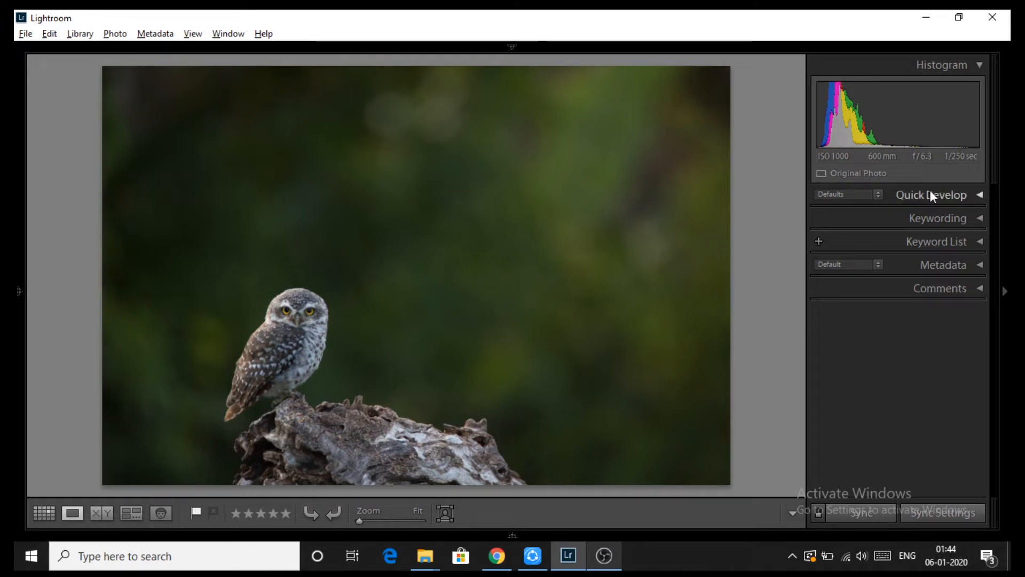
mouse_move(936, 42)
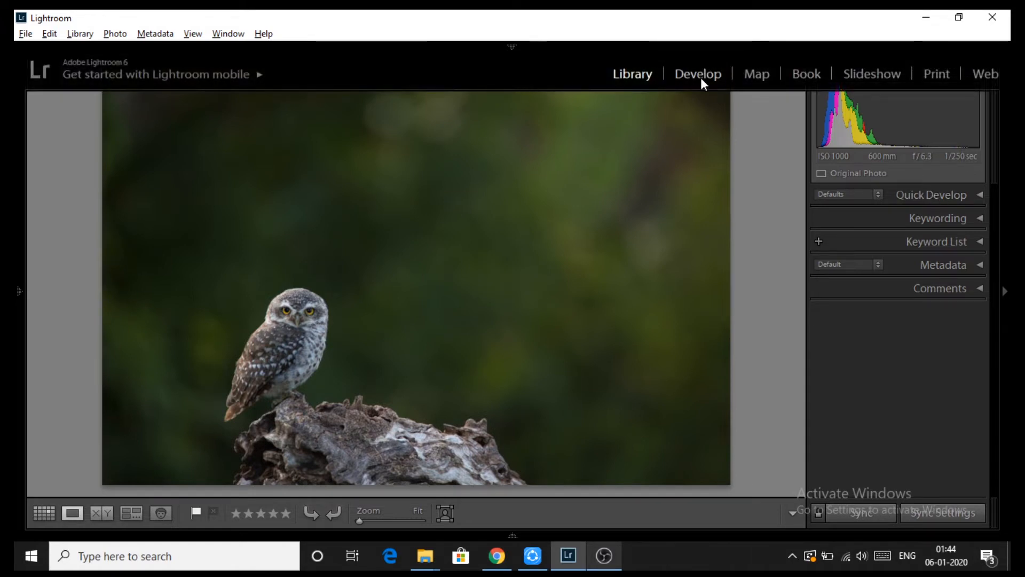
left_click(701, 77)
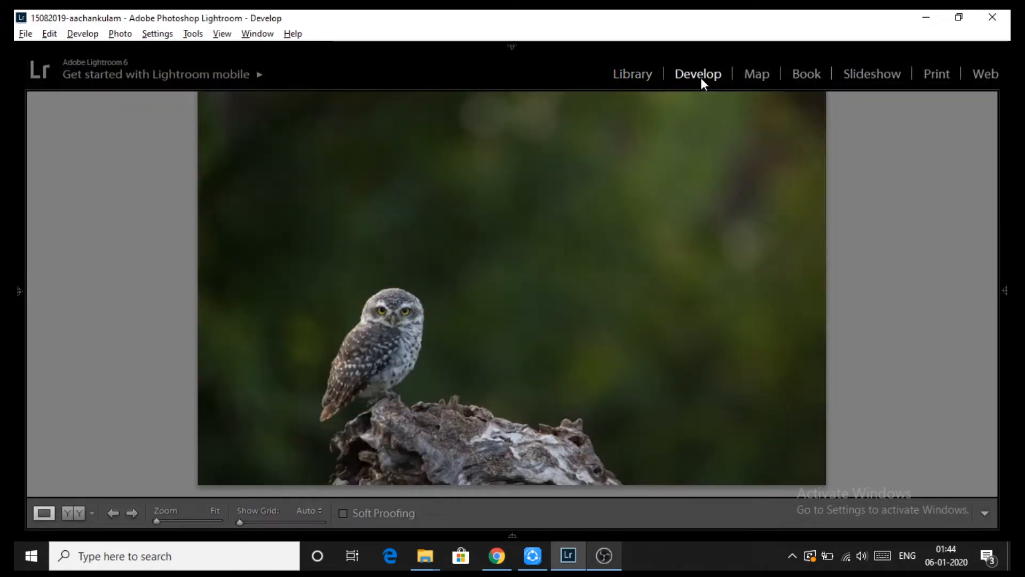
Step: Check the photo's exposure and lens details in the info overlay, and hide the overlay
mouse_move(1010, 272)
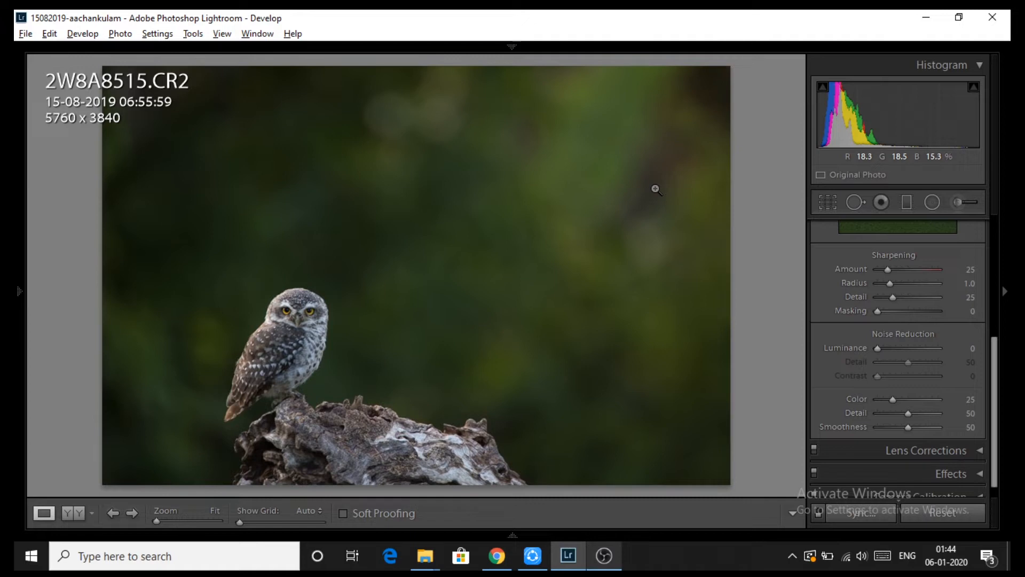
key("i")
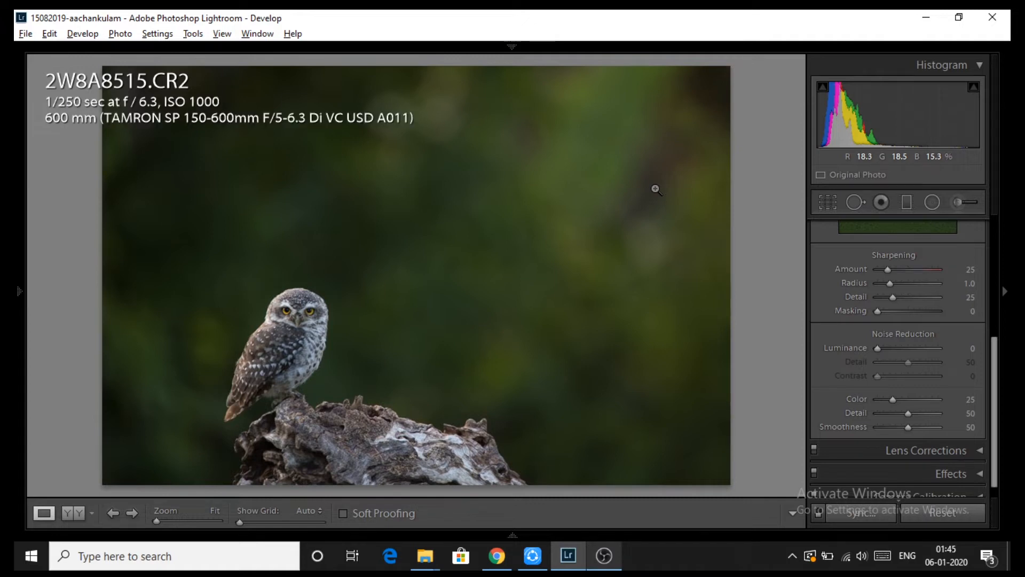
key("i")
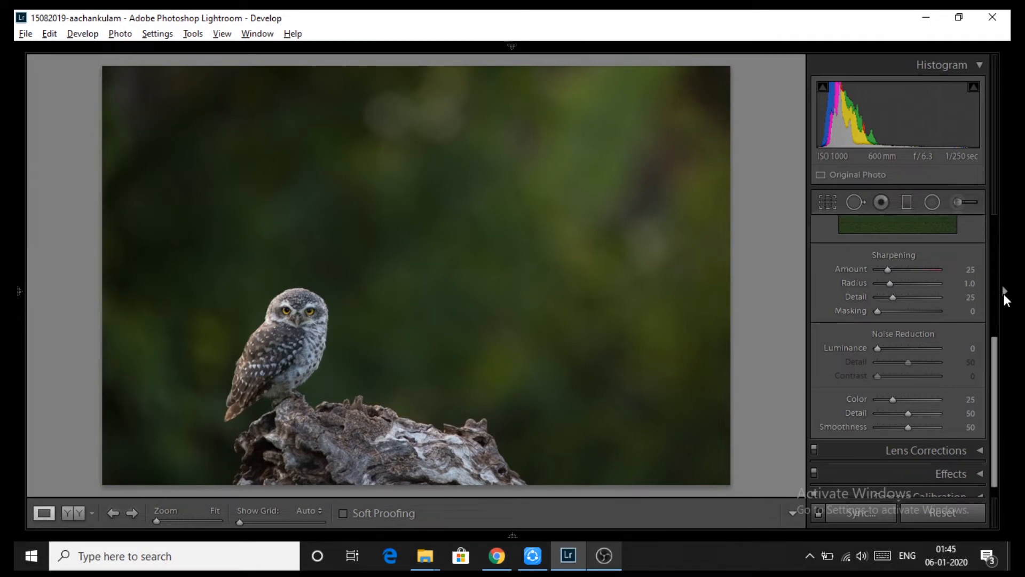
Step: Collapse the Detail section of the develop adjustments and let the adjustments hide automatically
left_click(1003, 293)
mouse_move(1007, 291)
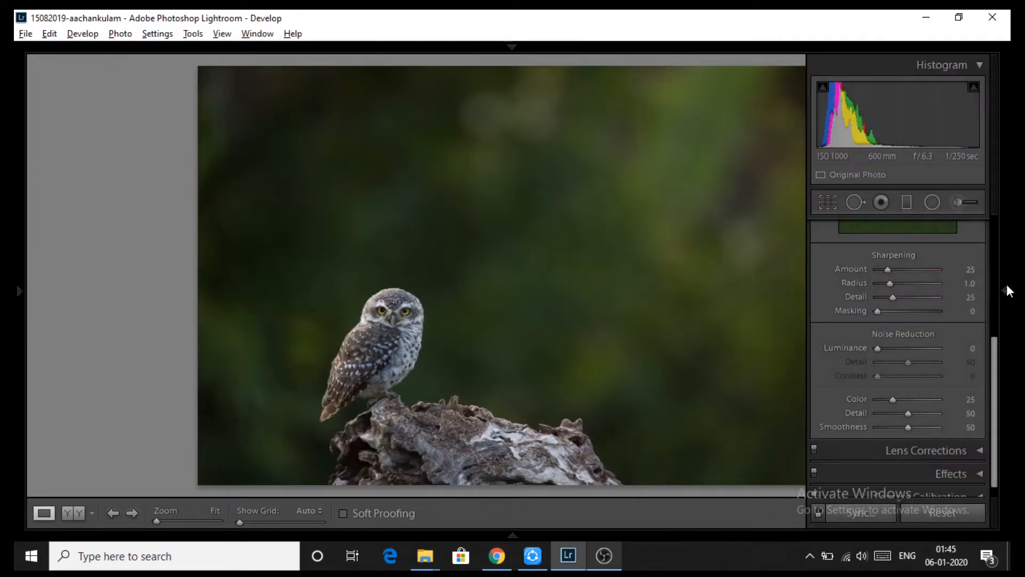
scroll(933, 342, "up", 4)
scroll(837, 261, "up", 3)
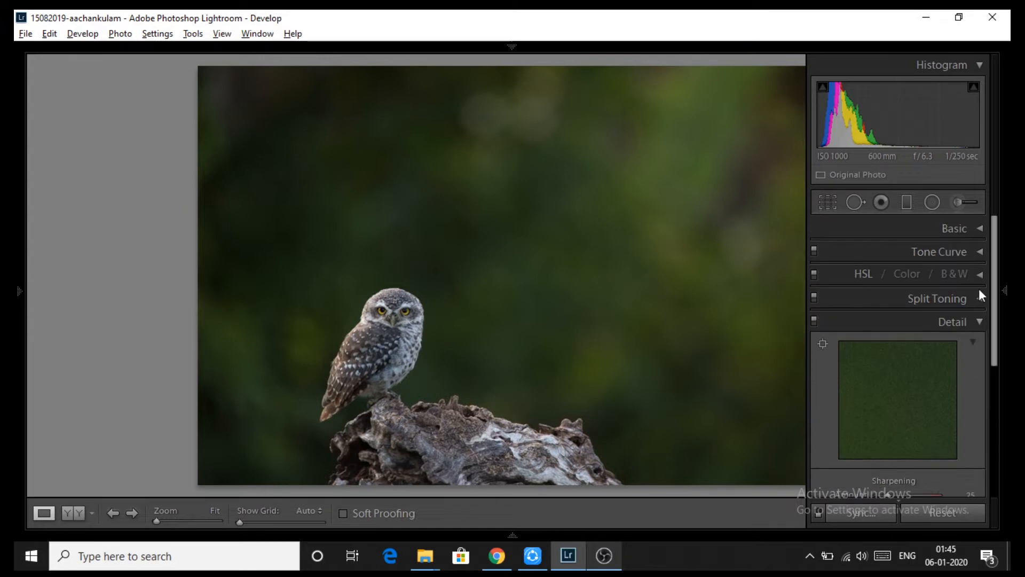
left_click(978, 322)
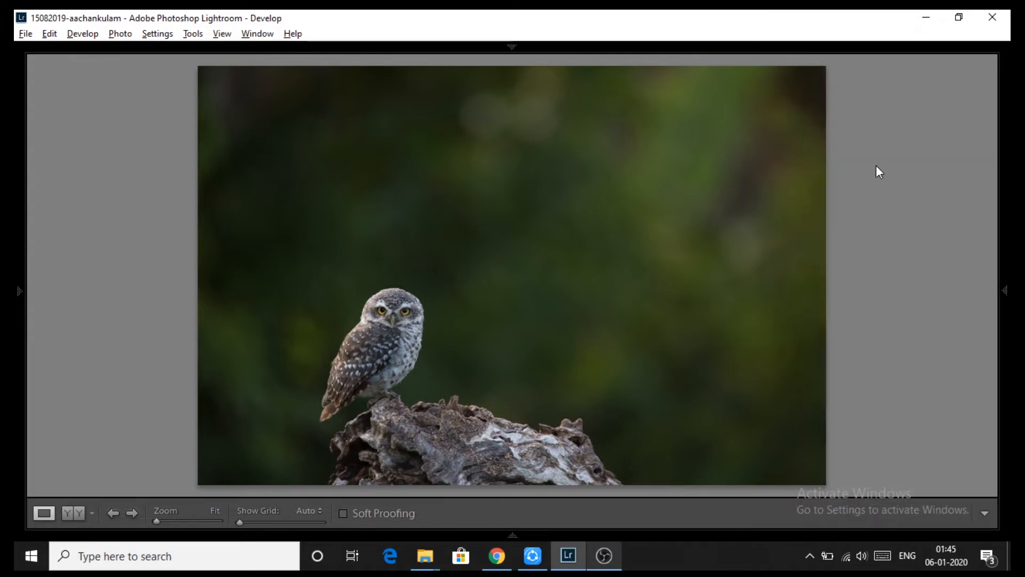
mouse_move(1002, 188)
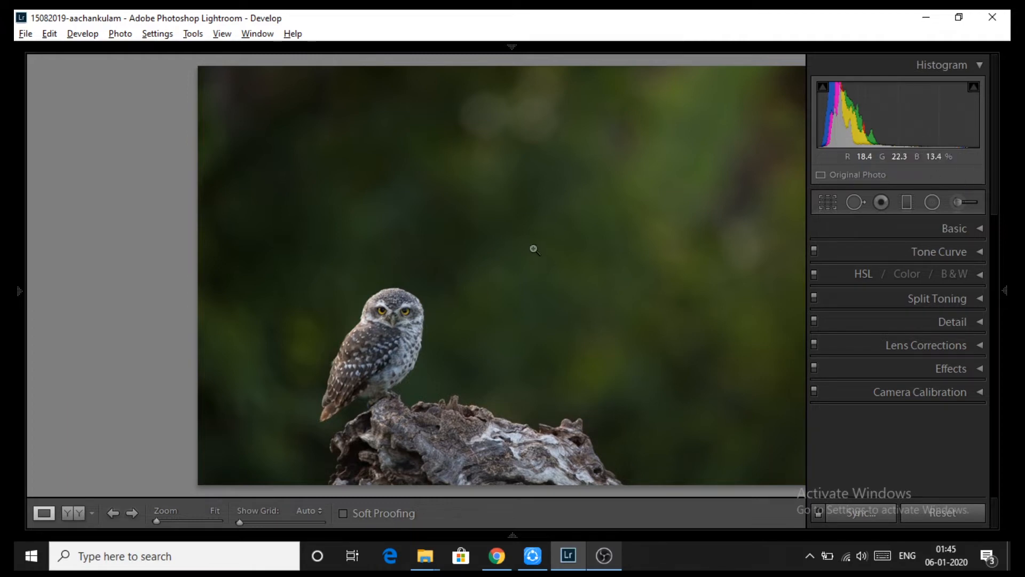
Step: Crop the photo slightly tighter at its original proportions, placing the owl nearer the photo's left edge
key("Tab")
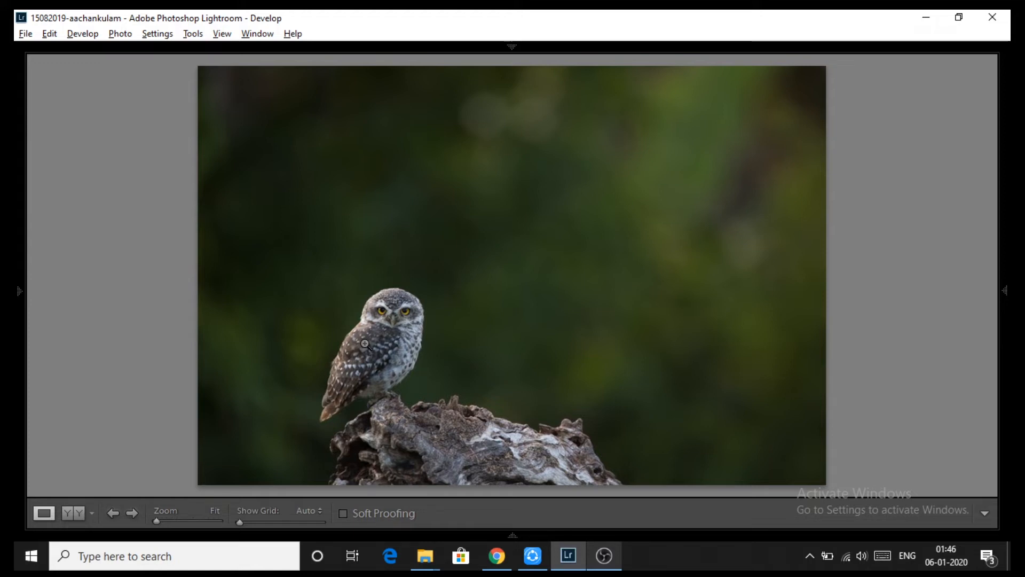
key("r")
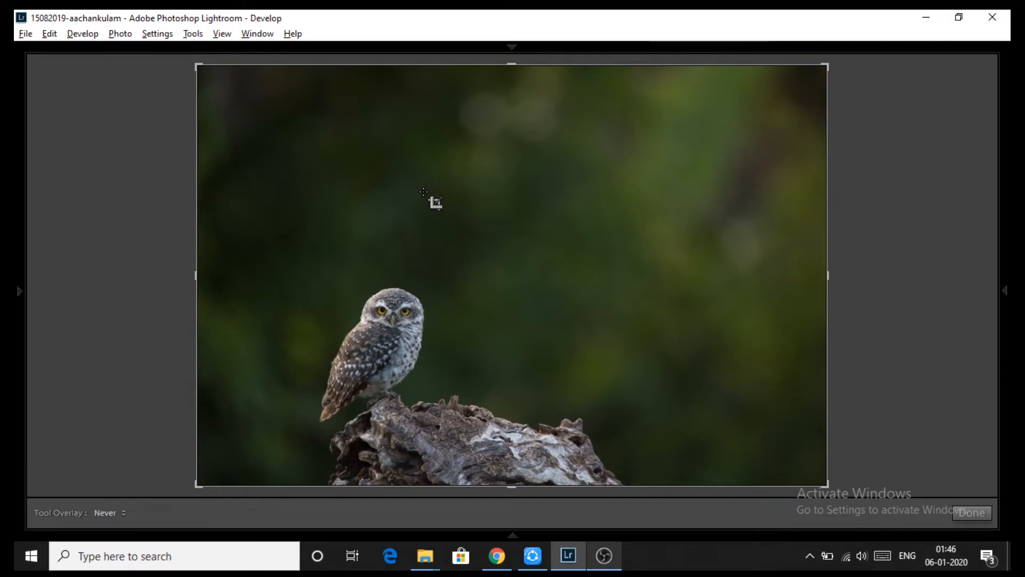
left_click_drag(203, 67, 223, 82)
left_click_drag(469, 170, 465, 188)
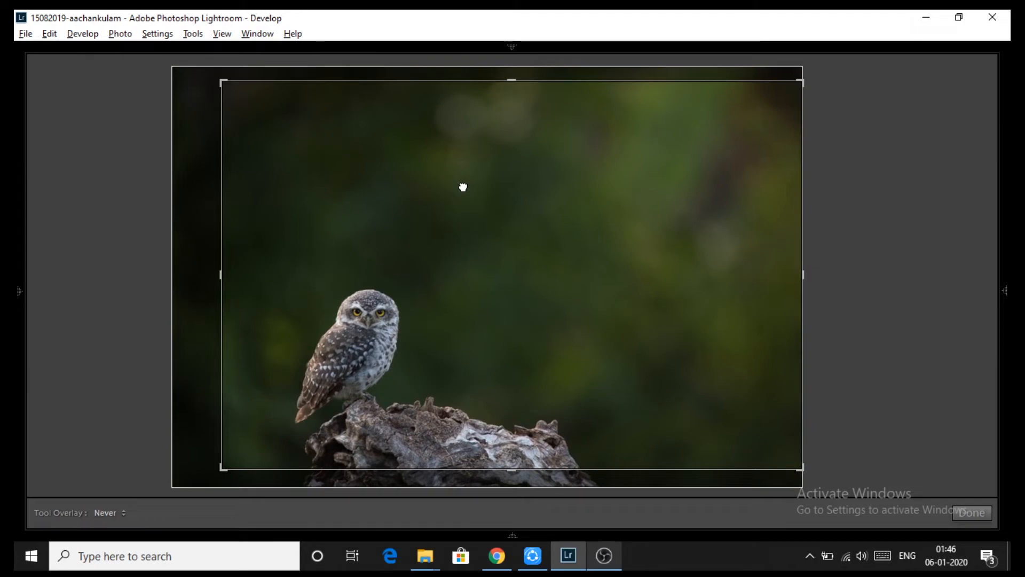
left_click_drag(462, 189, 464, 196)
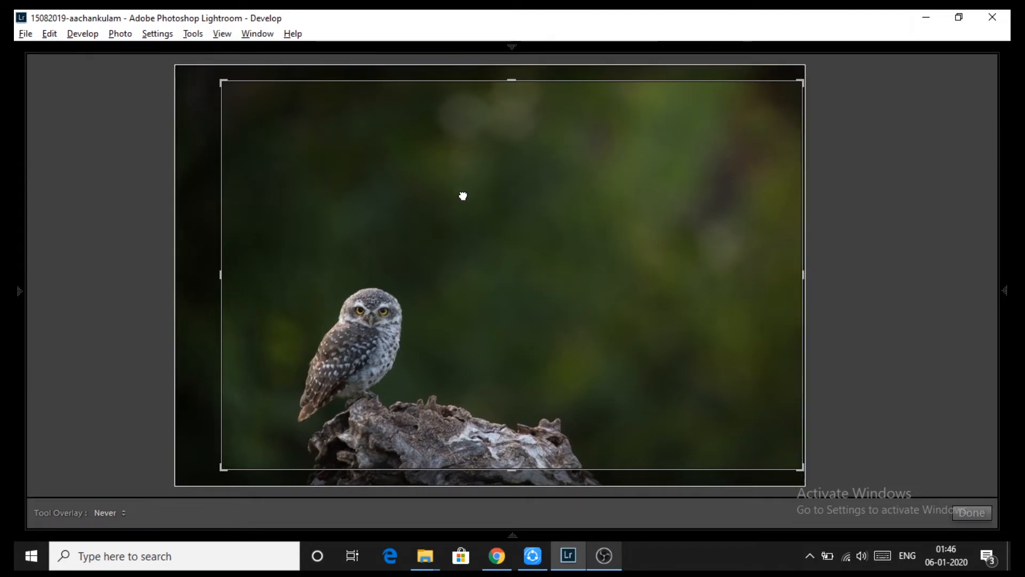
key("Return")
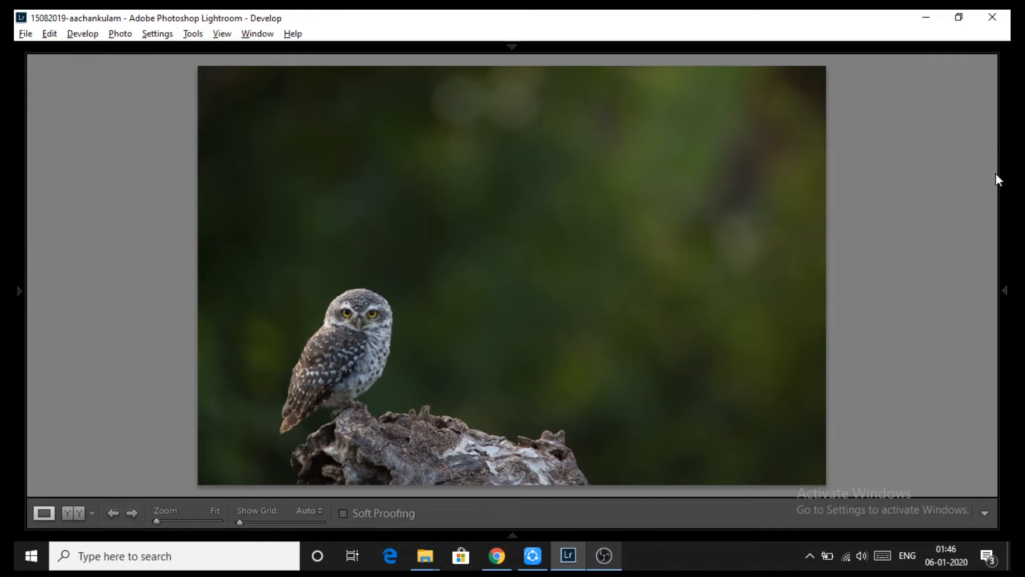
Step: Look through the Basic and Tone Curve adjustments, keeping the adjustments permanently shown and closing each section again
left_click(1003, 240)
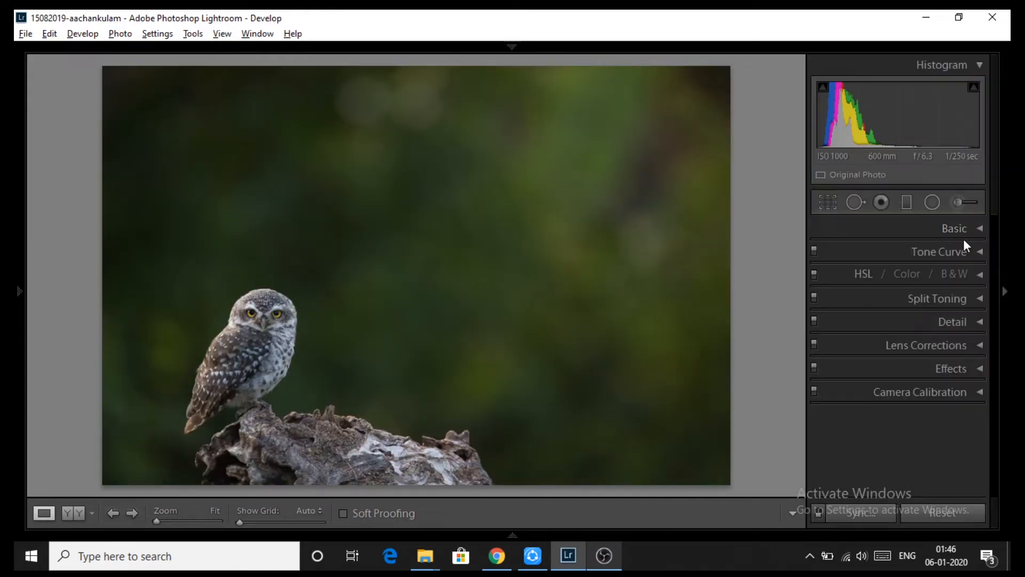
left_click(921, 234)
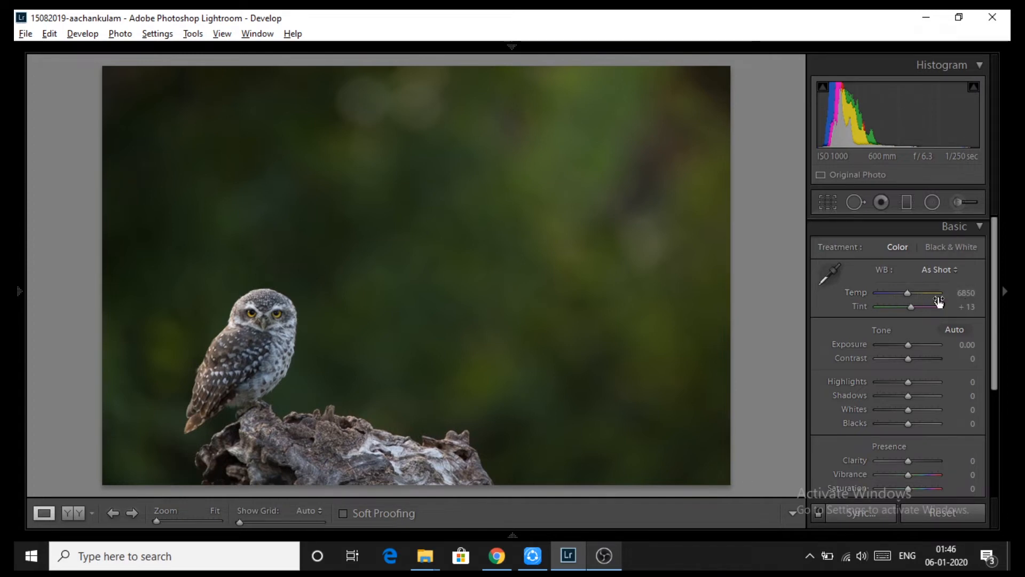
scroll(842, 350, "down", 2)
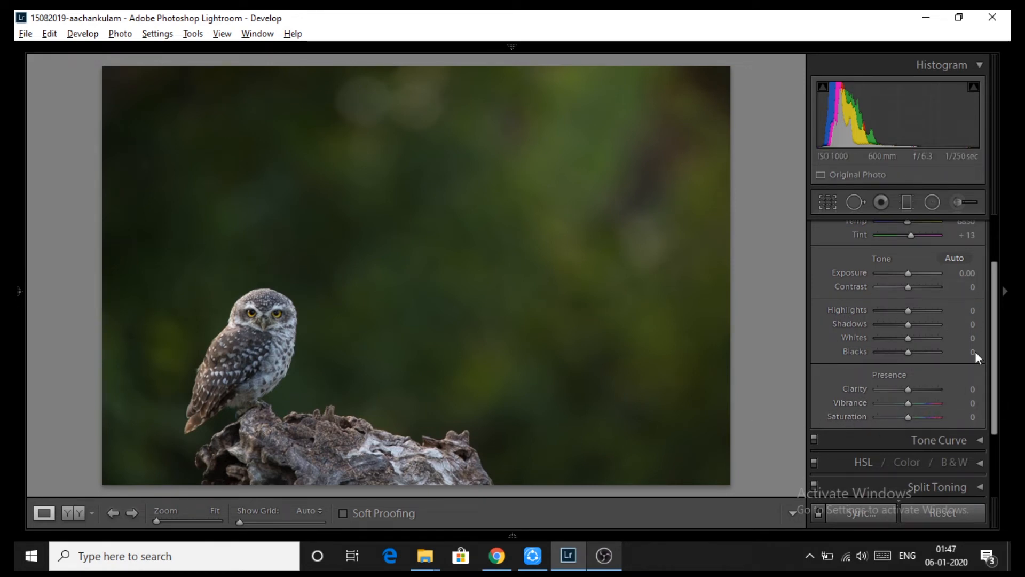
scroll(940, 416, "up", 3)
left_click(942, 228)
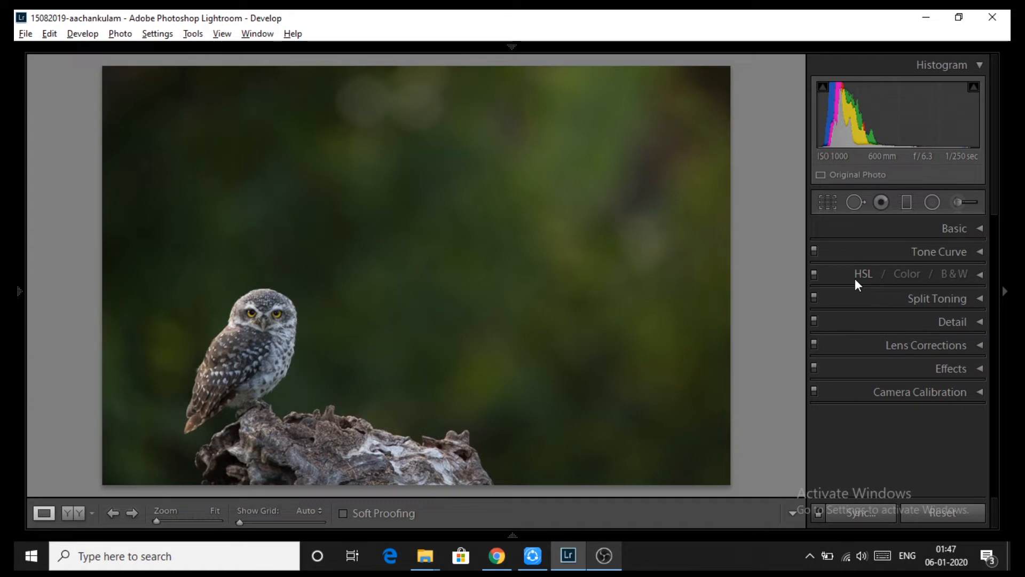
left_click(910, 254)
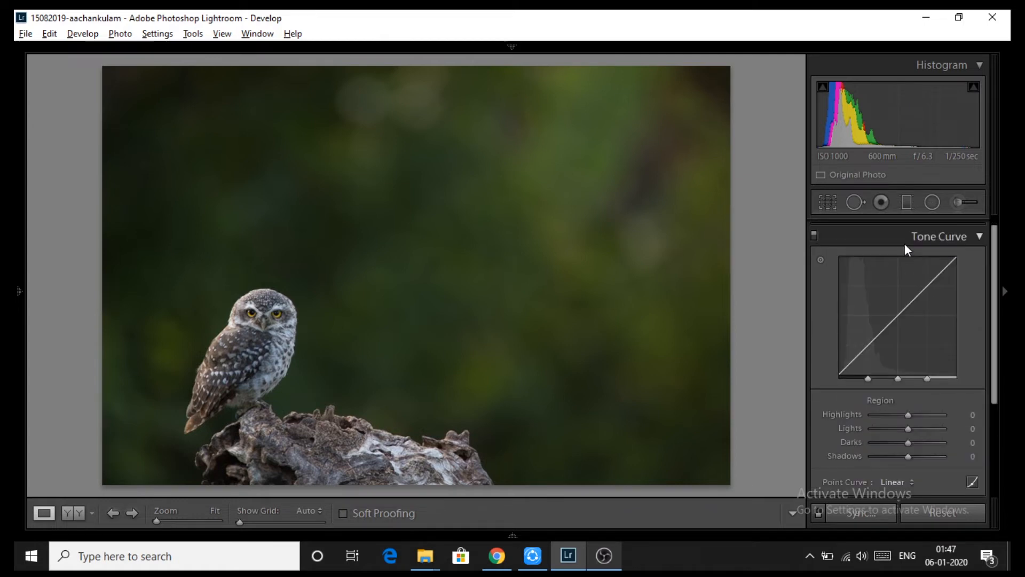
left_click(907, 237)
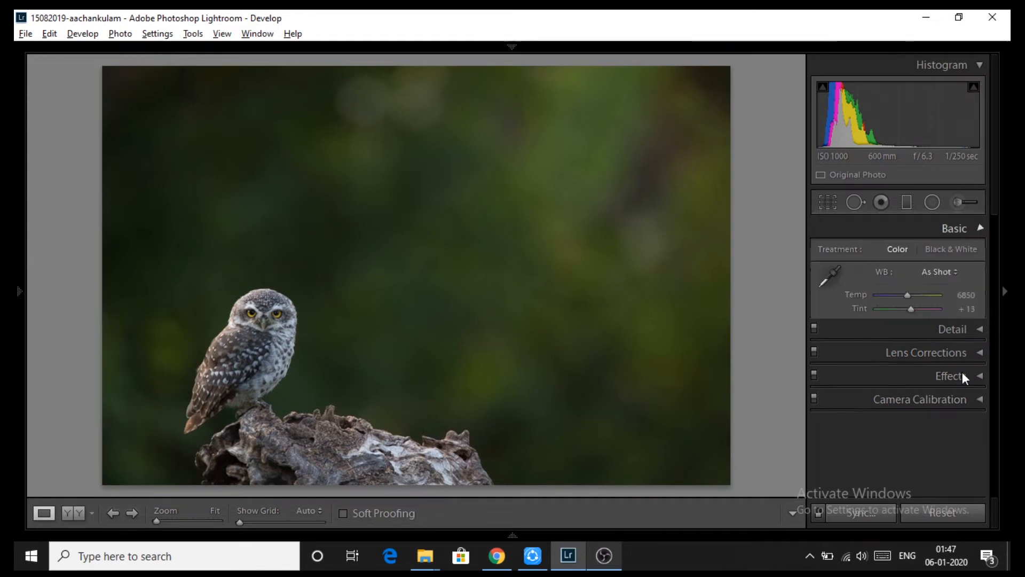
Step: Set Highlights to -24 in the Basic adjustments and check the owl's face at close zoom
left_click(939, 235)
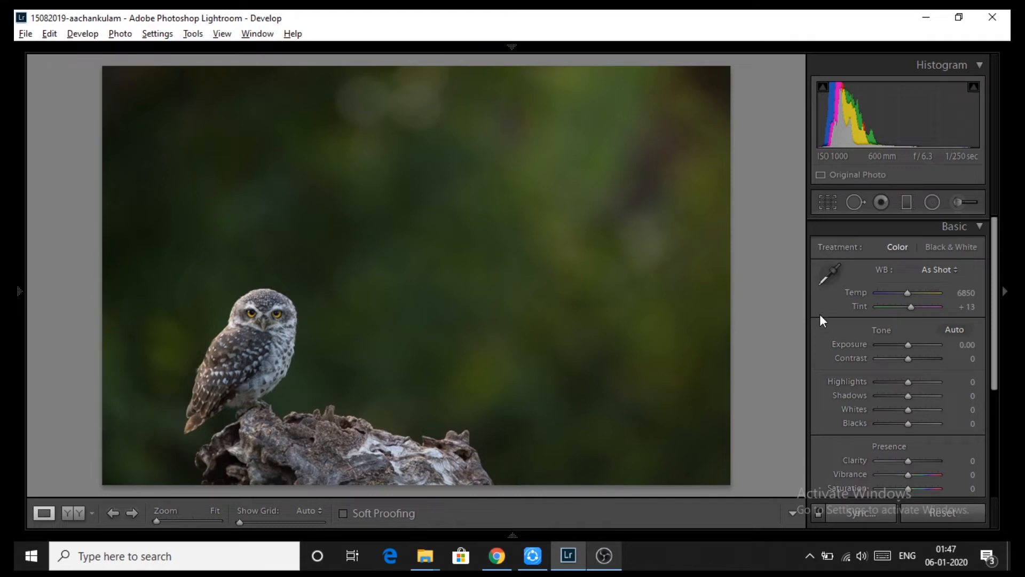
left_click_drag(908, 383, 900, 385)
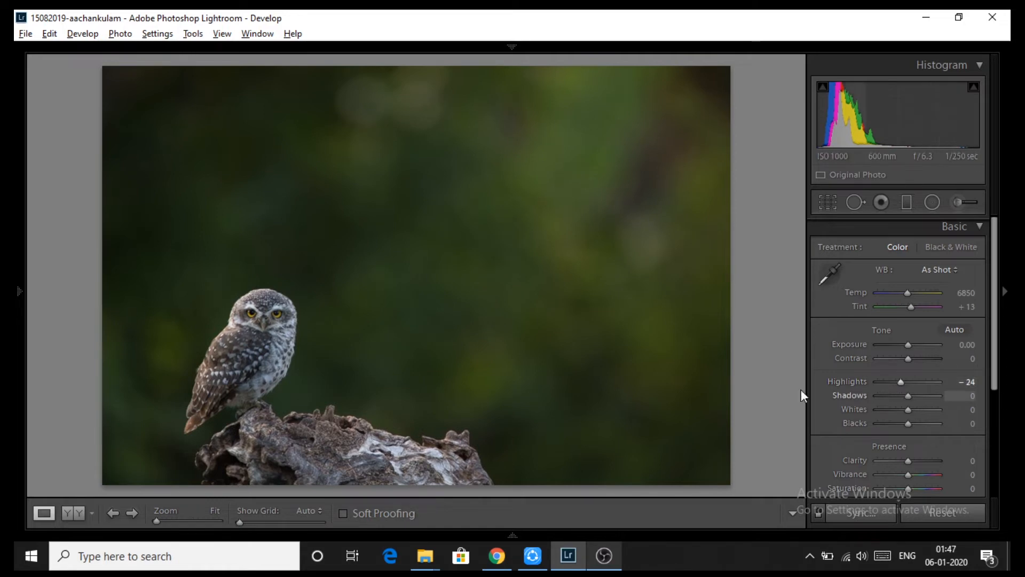
left_click(245, 317)
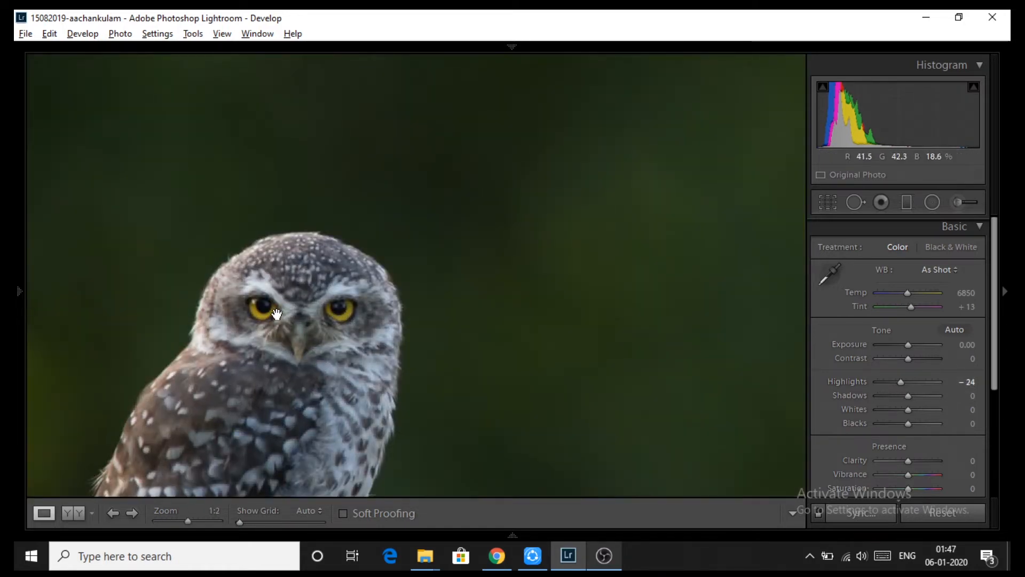
left_click(331, 310)
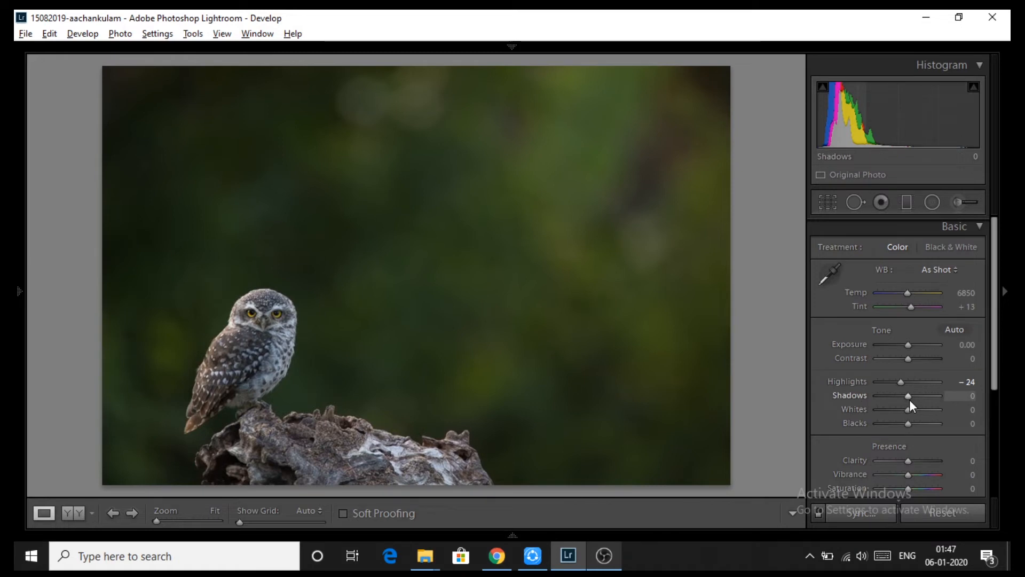
Step: Set Whites to +10, judging highlight clipping with the clipping preview
key("alt")
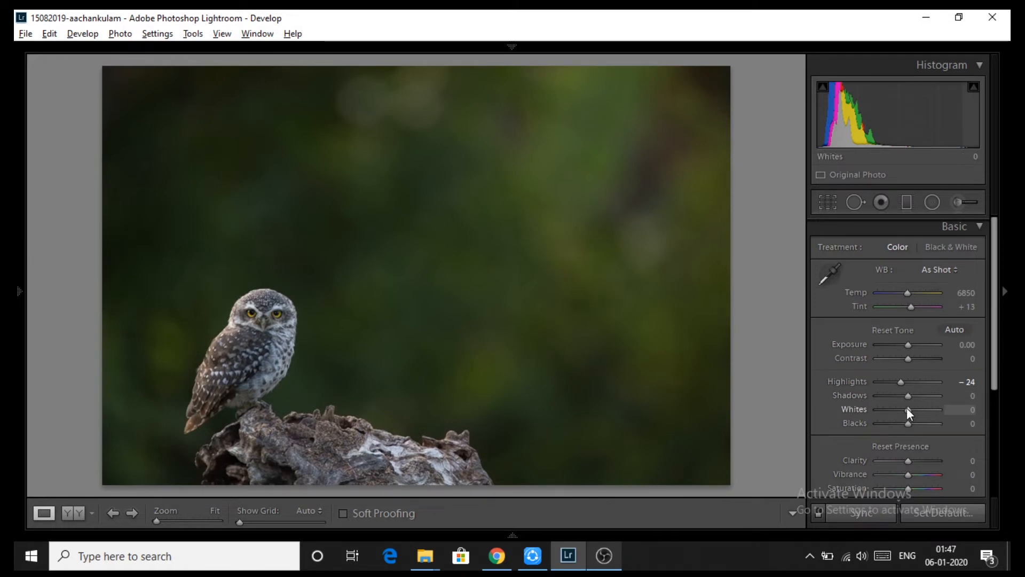
mouse_move(908, 412)
left_mouse_down()
mouse_move(940, 411)
mouse_move(913, 411)
left_mouse_up()
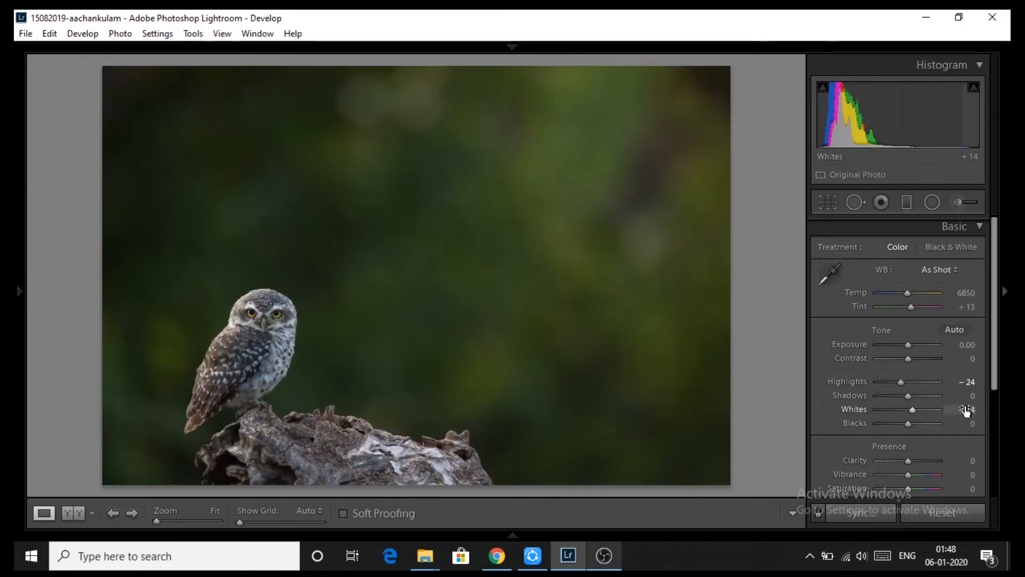
left_click(965, 409)
Step: Set the photo's Exposure to +0.40
key("shift+Tab")
key("shift+Tab")
key("shift+Tab")
key("shift+Tab")
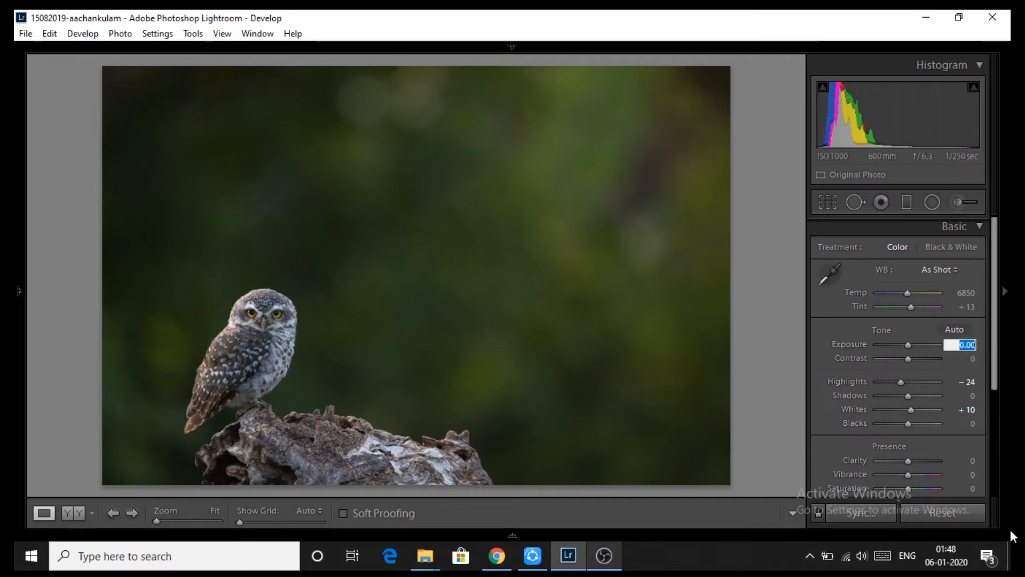
type("0.4")
key("Return")
mouse_move(1011, 529)
key("Up")
key("Down")
key("Return")
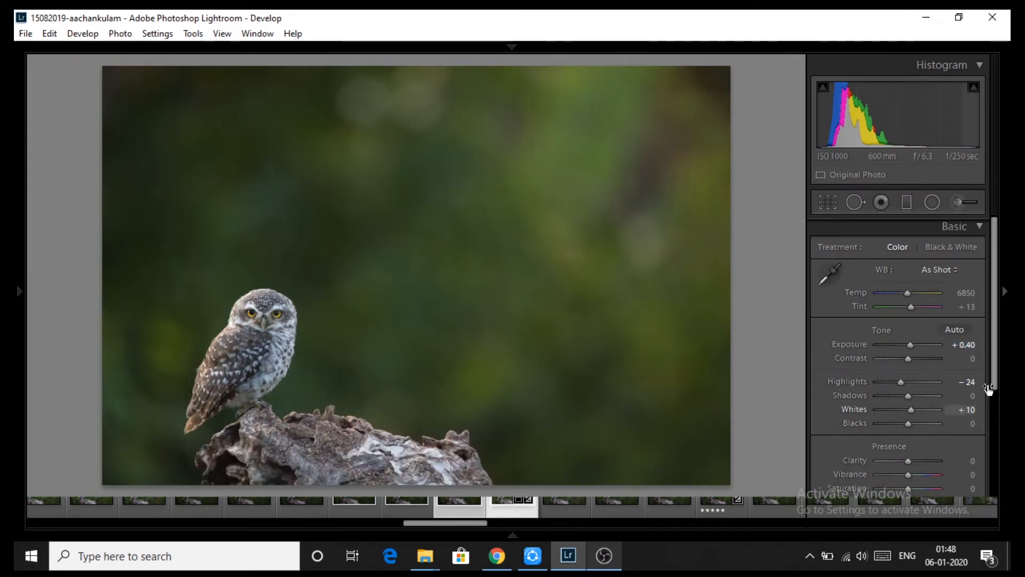
Step: Examine shadow clipping with Blacks at -100 in the clipping preview and set Blacks to +7
key("alt")
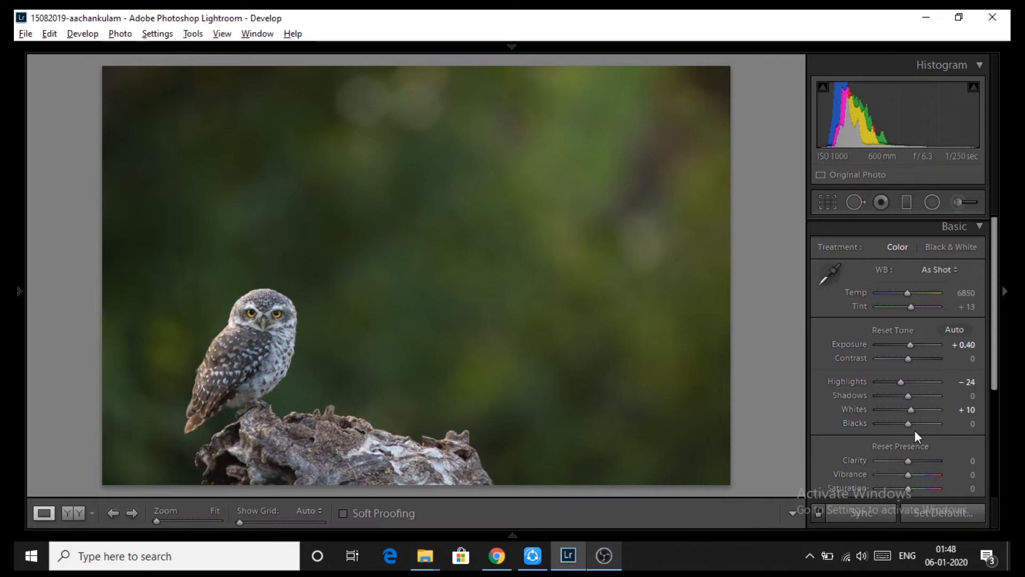
left_click_drag(907, 424, 879, 426)
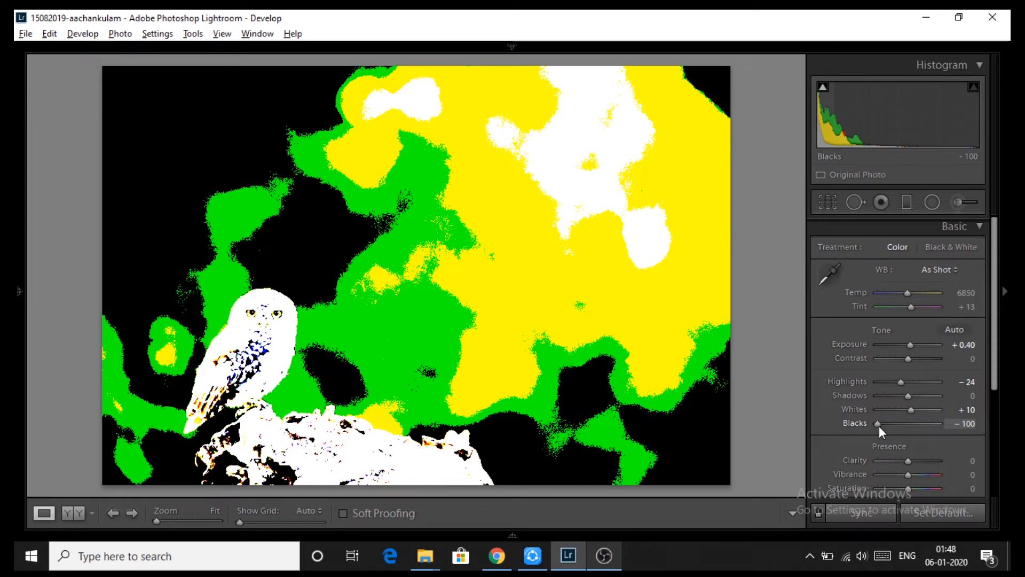
left_click_drag(879, 426, 911, 424)
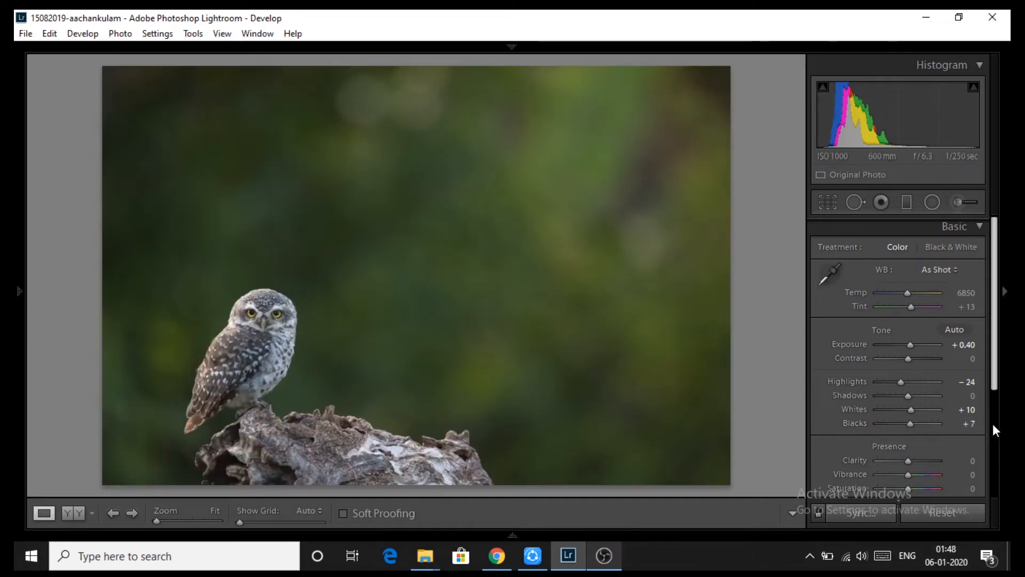
Step: Set Blacks to -10 in the Basic tone adjustments
left_click(964, 426)
key("Down")
key("Down")
key("Down")
key("Down")
key("Down")
key("Down")
key("Down")
key("Down")
key("Down")
key("Down")
key("Down")
key("Down")
key("Down")
key("Down")
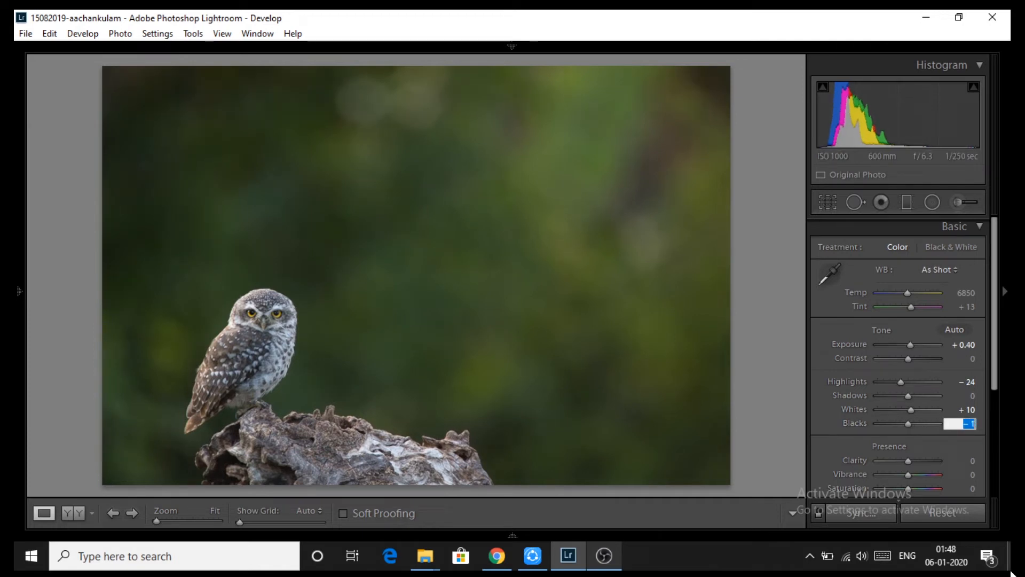
key("Down")
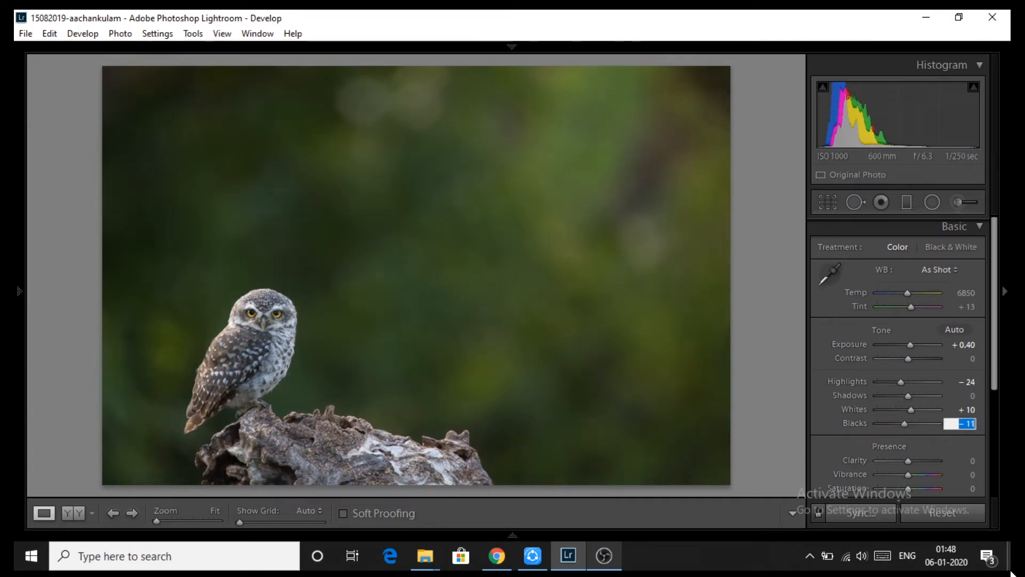
key("Return")
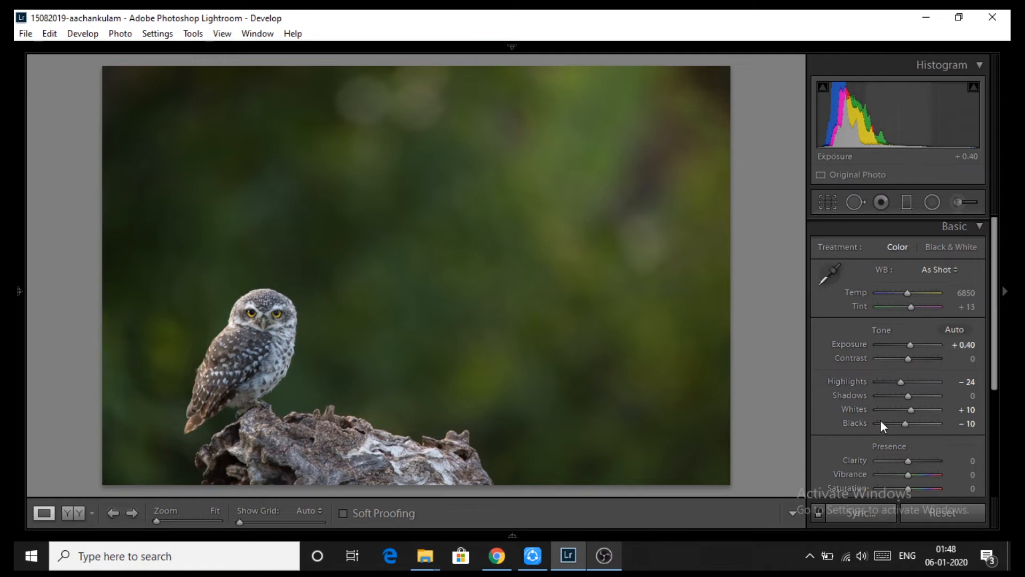
Step: Sharpen the photo with Amount 45, Detail 37 and Masking 48, judging the masking with the mask preview
scroll(950, 231, "up", 1)
left_click(951, 231)
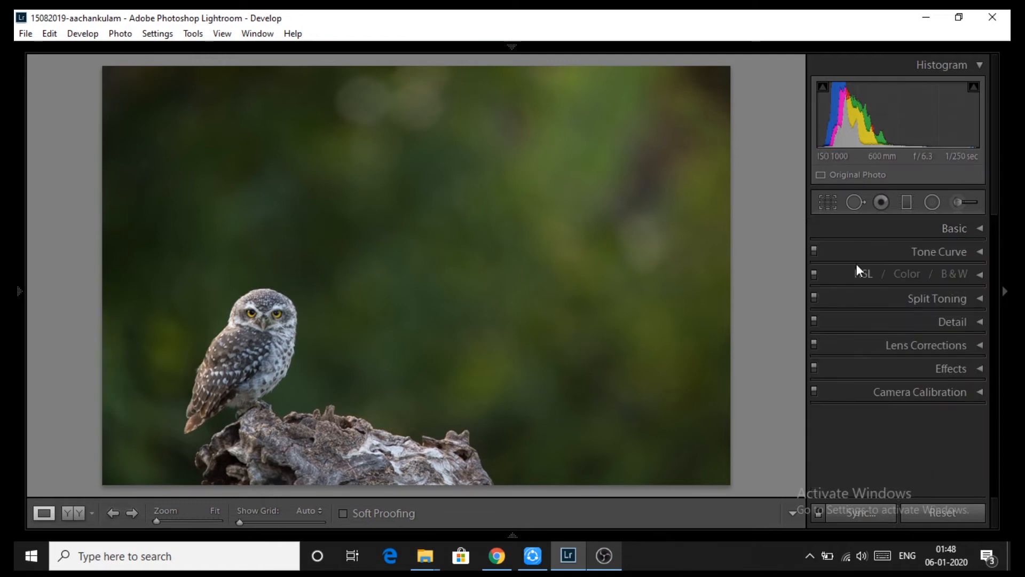
left_click(936, 320)
scroll(880, 400, "down", 2)
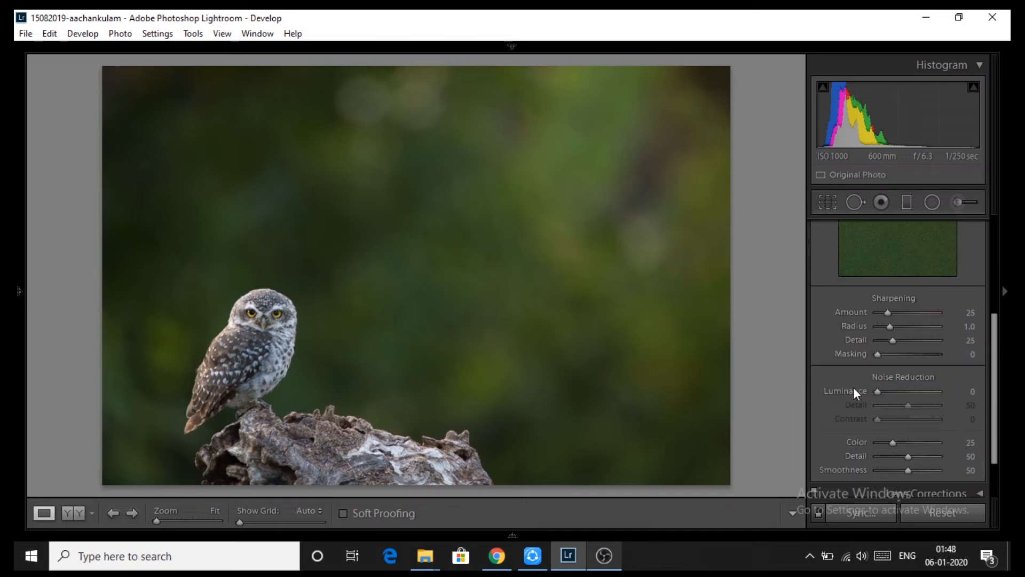
scroll(853, 387, "up", 4)
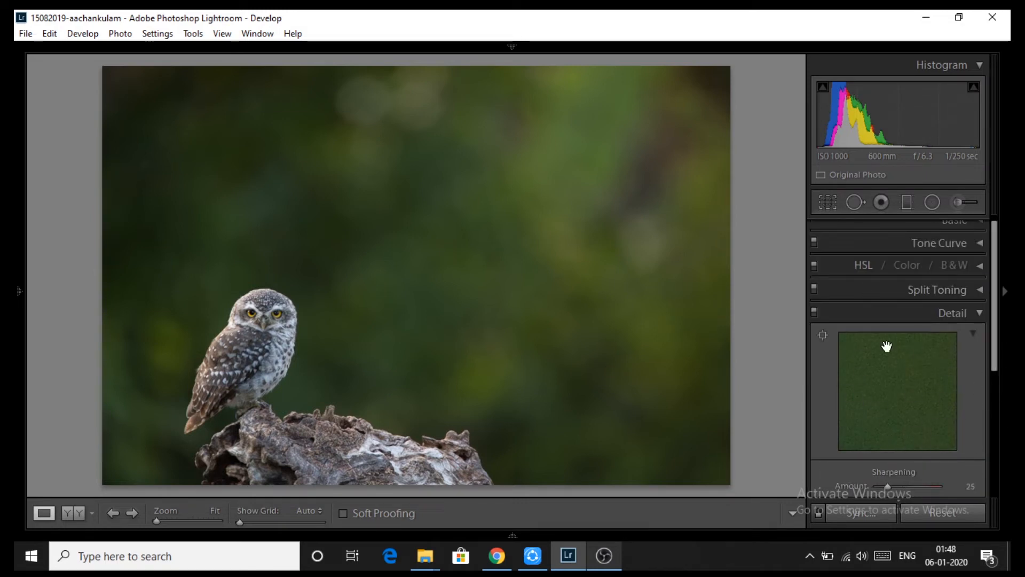
scroll(908, 329, "down", 1)
scroll(907, 364, "down", 3)
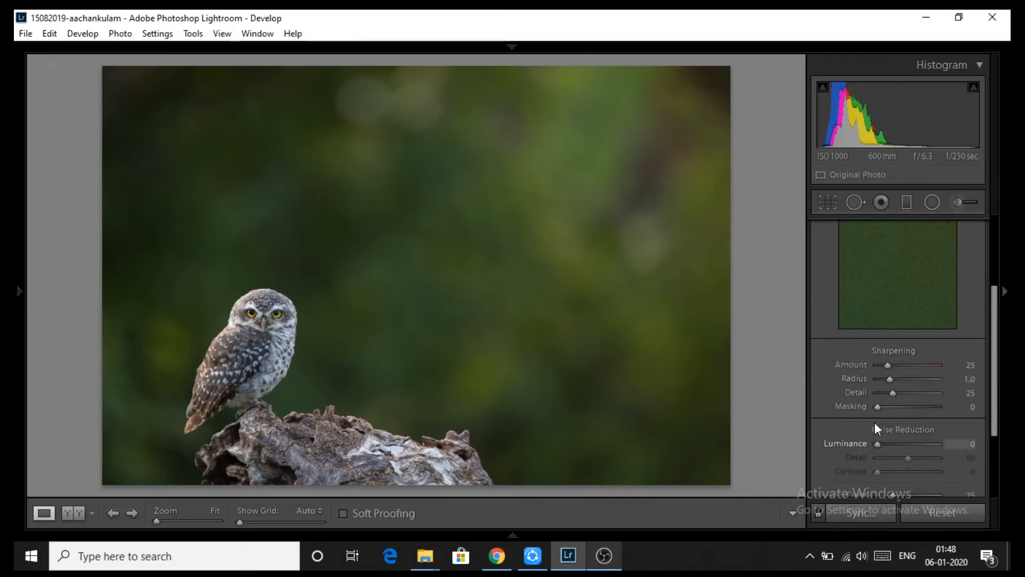
scroll(871, 422, "down", 3)
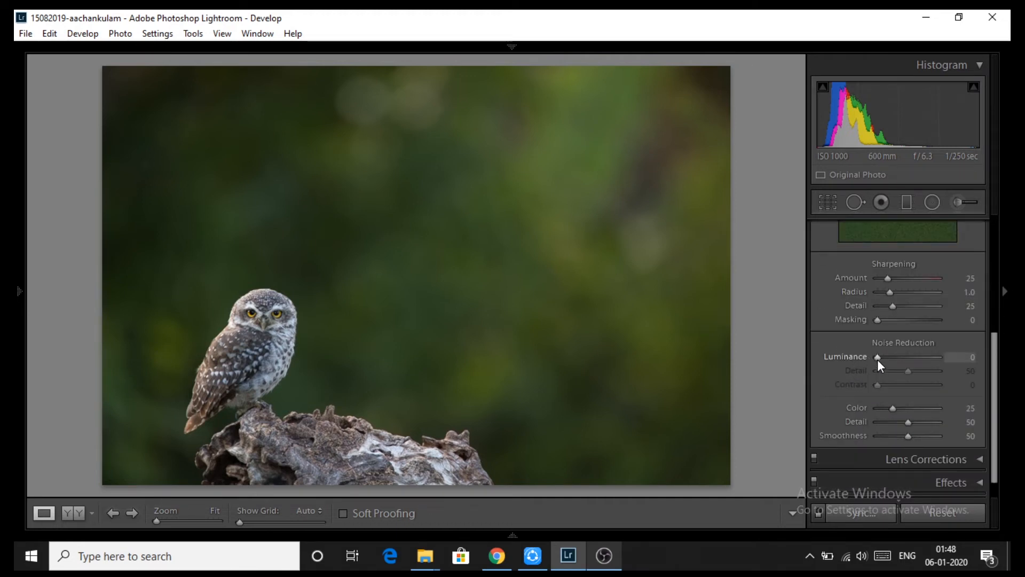
key("alt")
left_click_drag(878, 321, 909, 319)
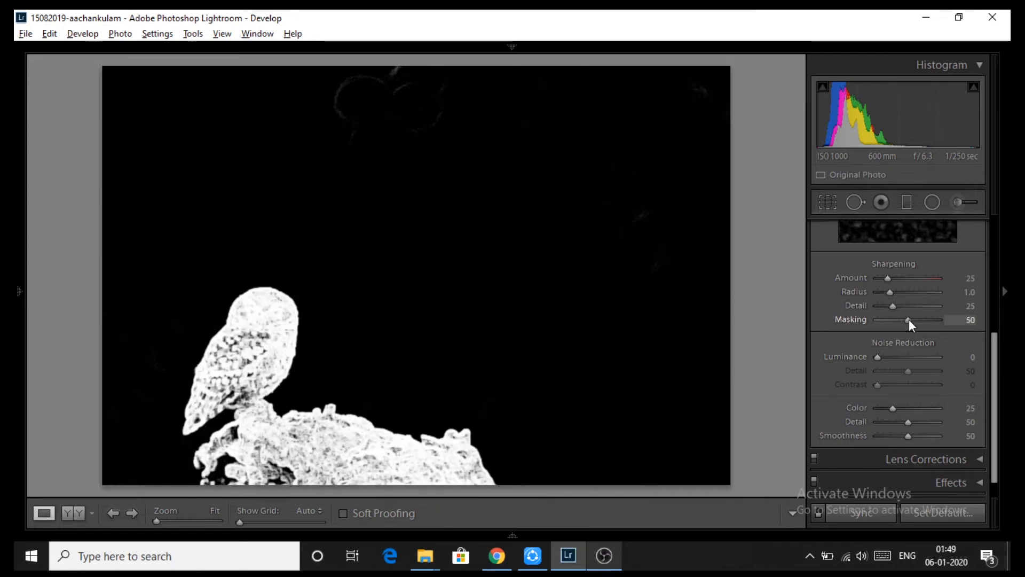
left_click_drag(910, 320, 912, 319)
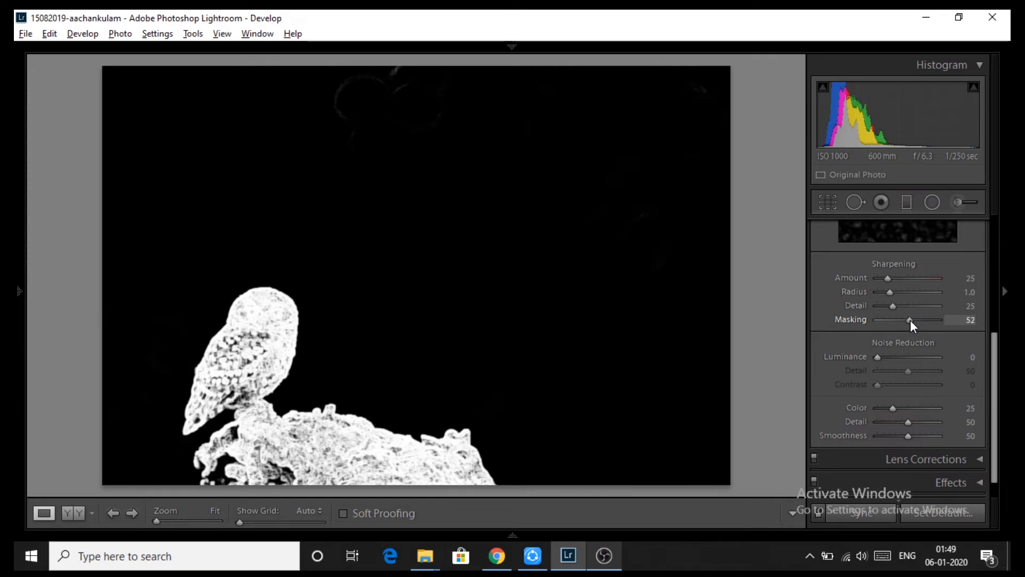
left_click_drag(912, 320, 898, 282)
Step: Set the Luminance noise reduction to 10 and collapse the Detail settings
left_click(975, 357)
type("10")
key("Return")
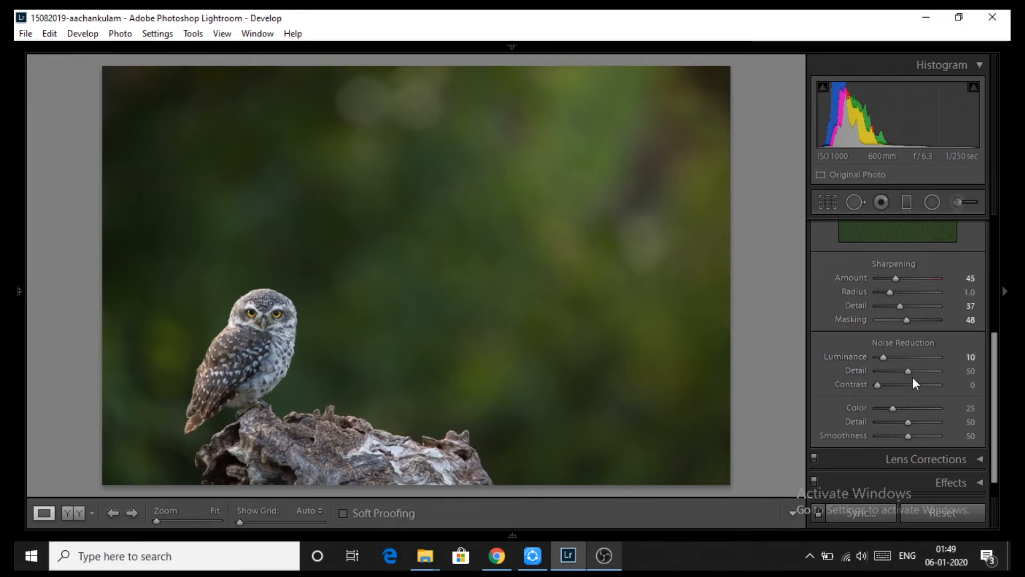
scroll(907, 365, "up", 2)
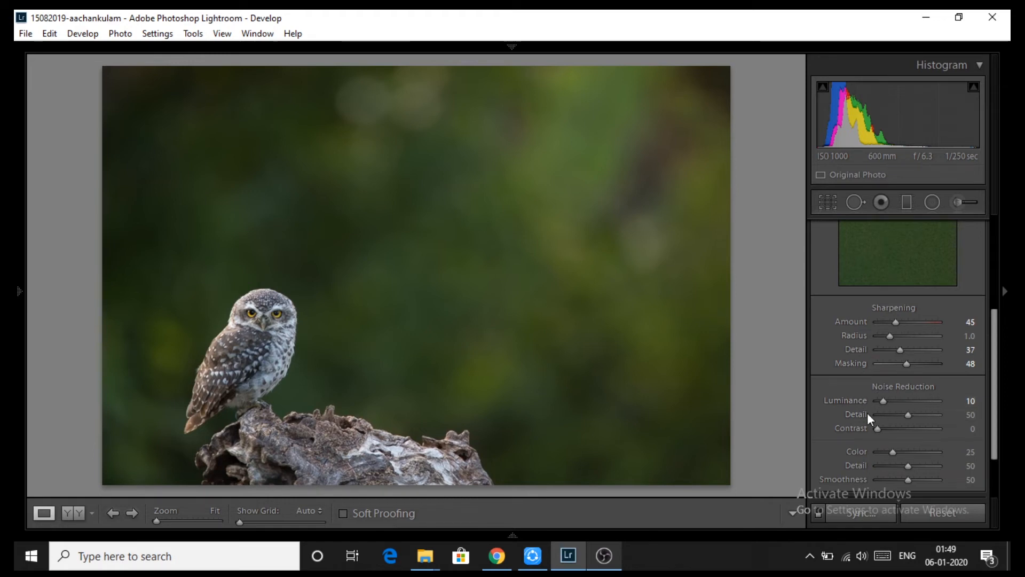
scroll(941, 392, "up", 5)
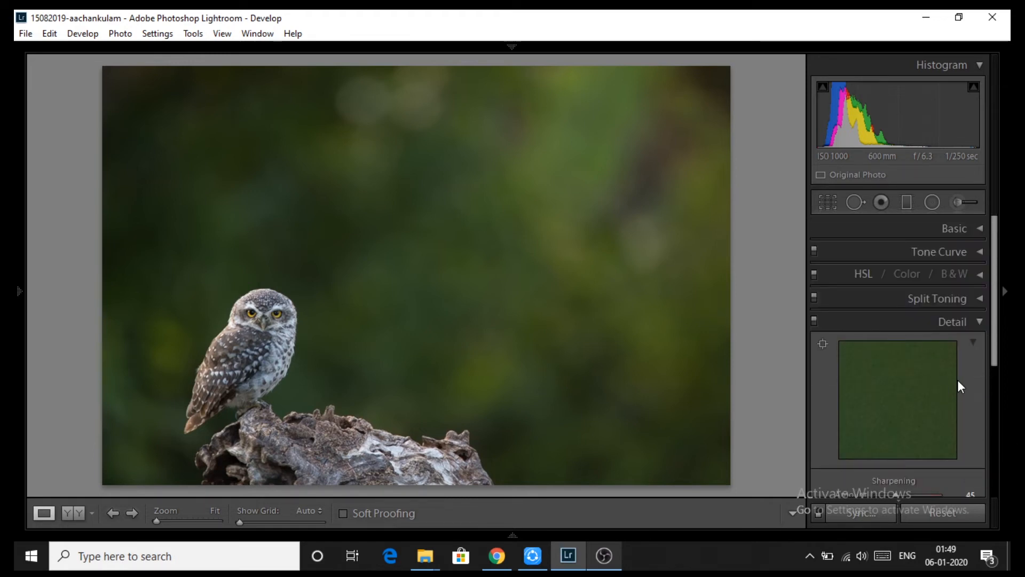
left_click(965, 327)
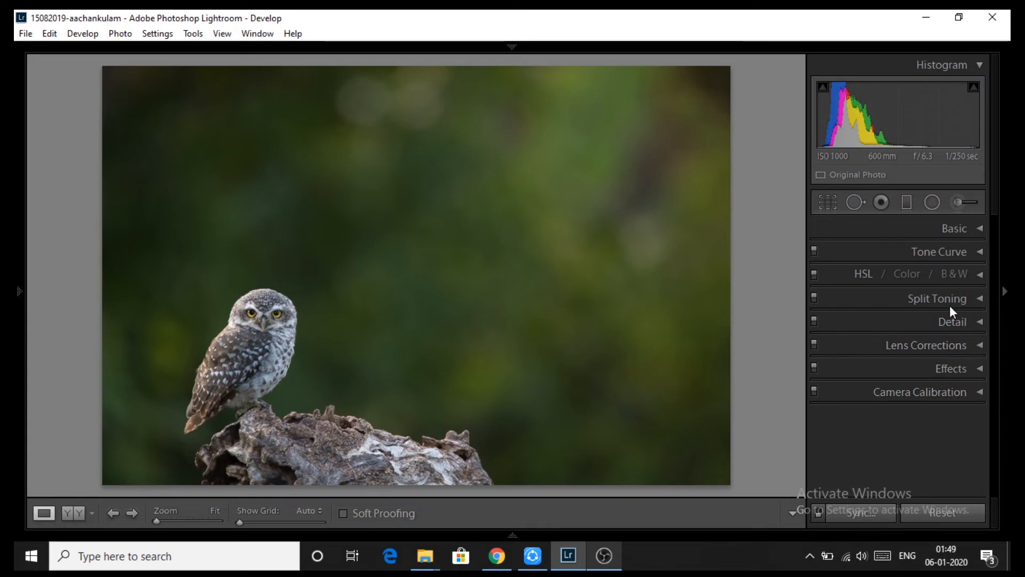
Step: In the HSL Luminance adjustments, set Green to -9 and Yellow to about +9, checking the owl's face at close zoom
left_click(862, 275)
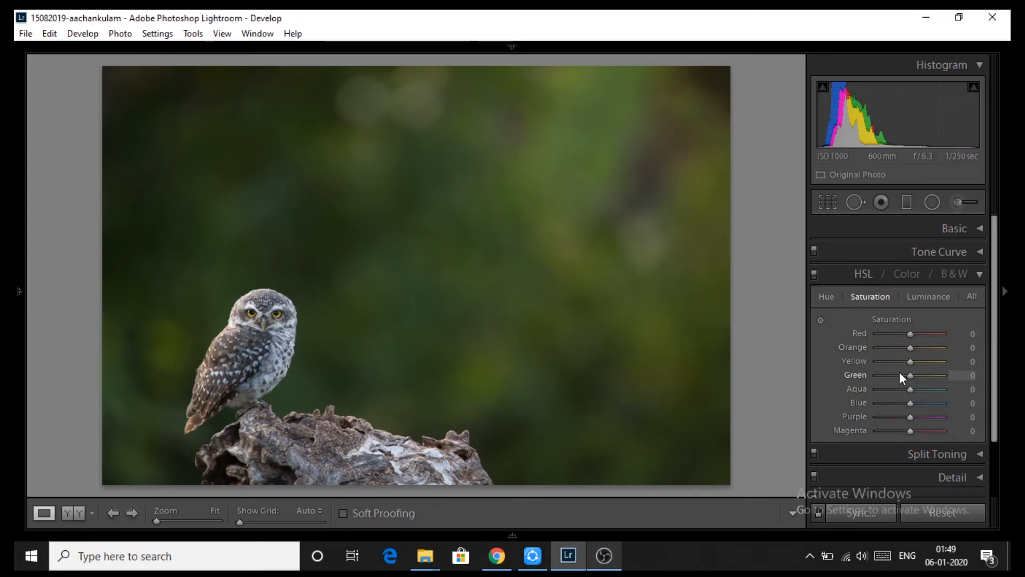
left_click(920, 297)
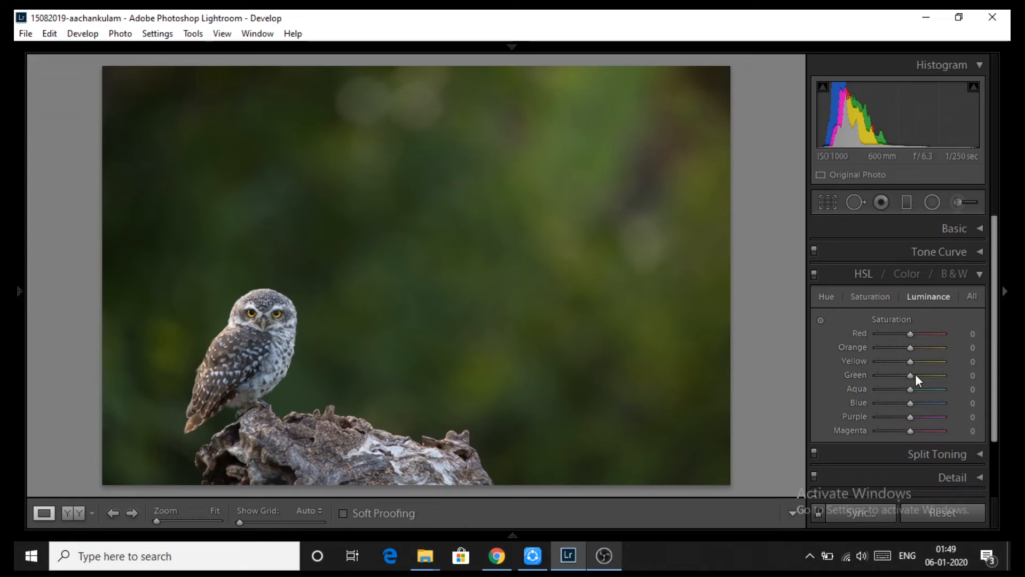
mouse_move(910, 376)
left_mouse_down()
mouse_move(858, 383)
mouse_move(908, 374)
left_mouse_up()
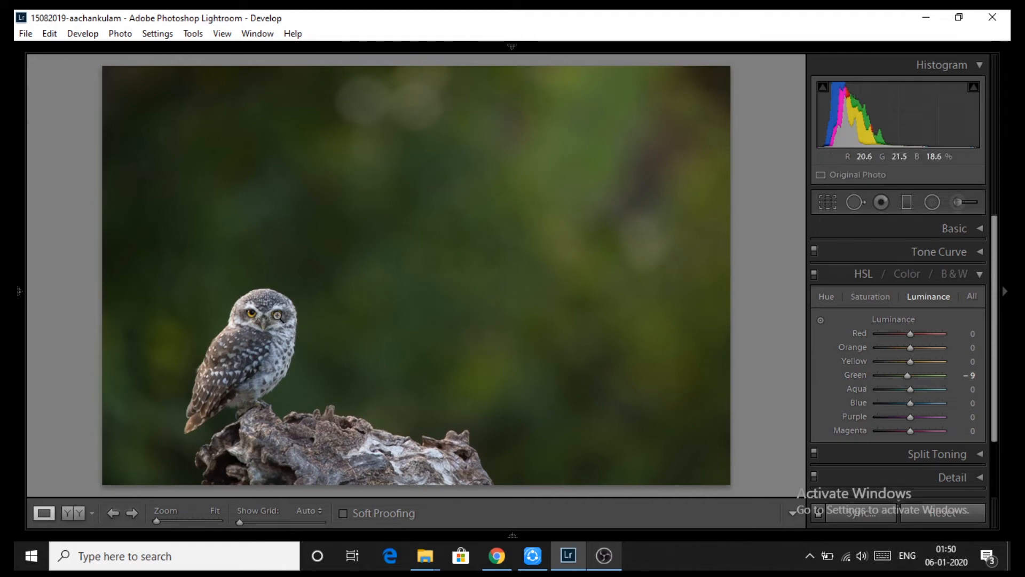
left_click(272, 323)
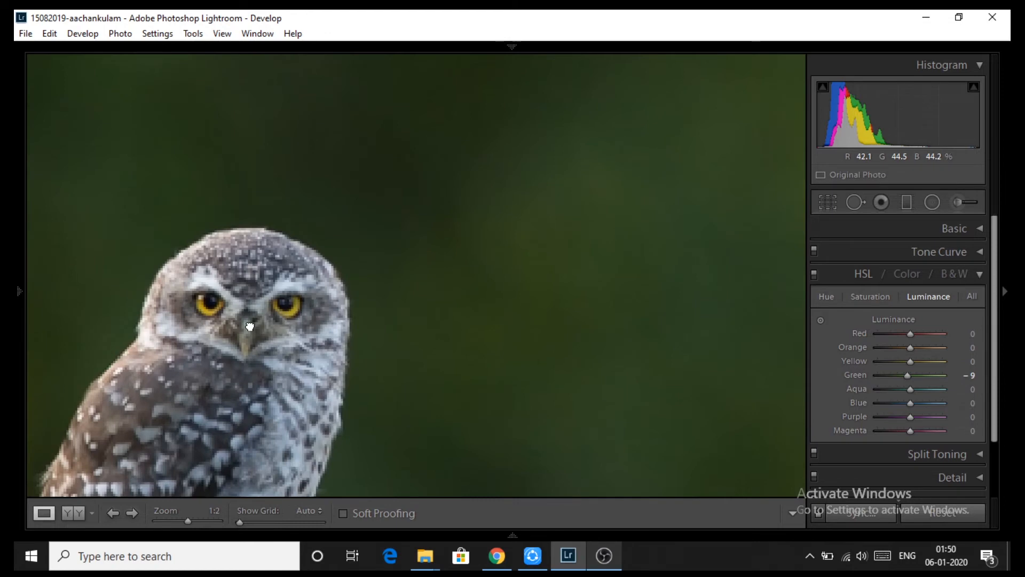
left_click(250, 327)
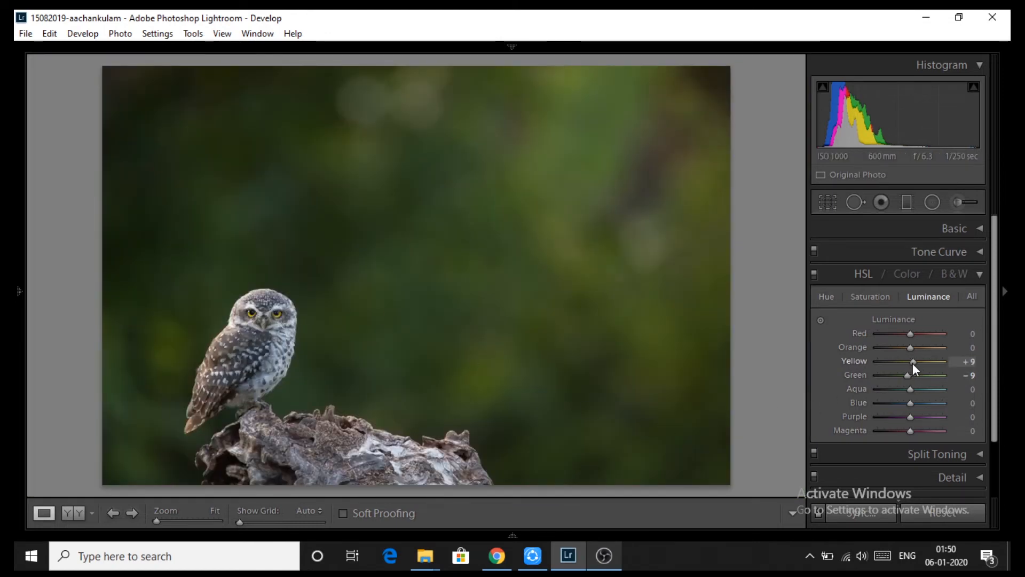
left_click_drag(913, 364, 914, 364)
Step: In the HSL Saturation adjustments, set Yellow to +13, Green to +13 and Blue to +5
left_click(868, 296)
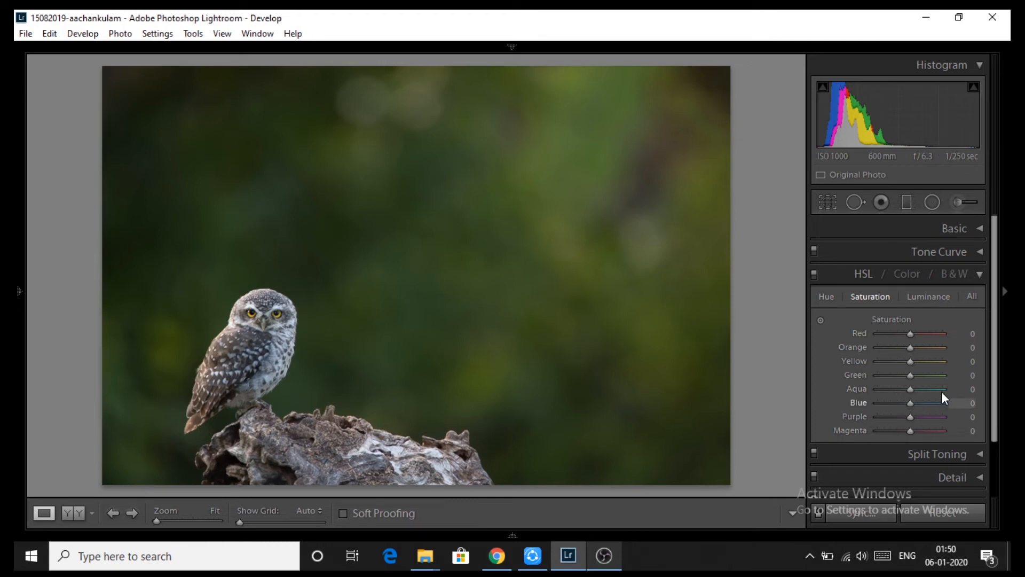
left_click_drag(913, 375, 919, 362)
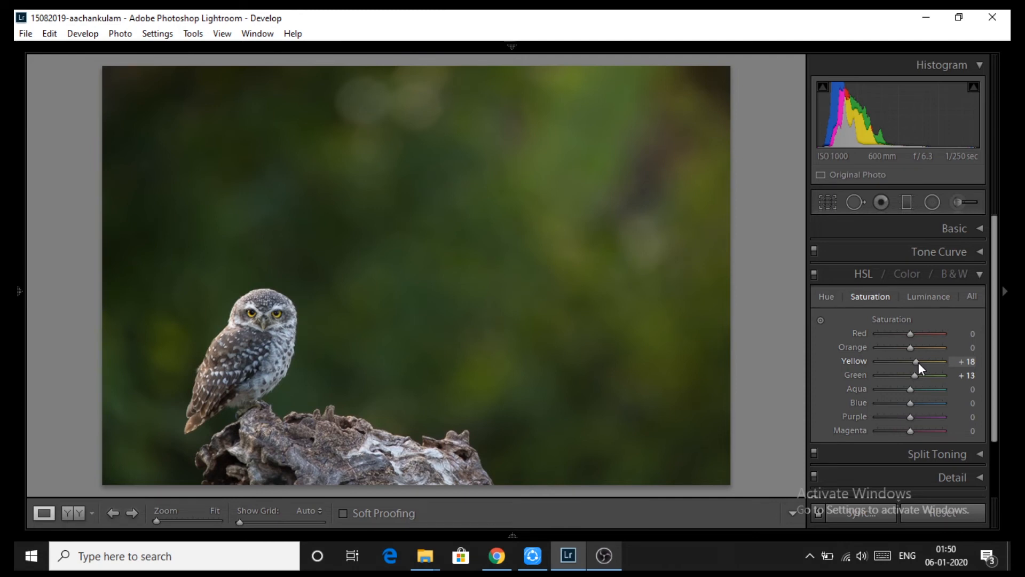
left_click_drag(918, 362, 915, 362)
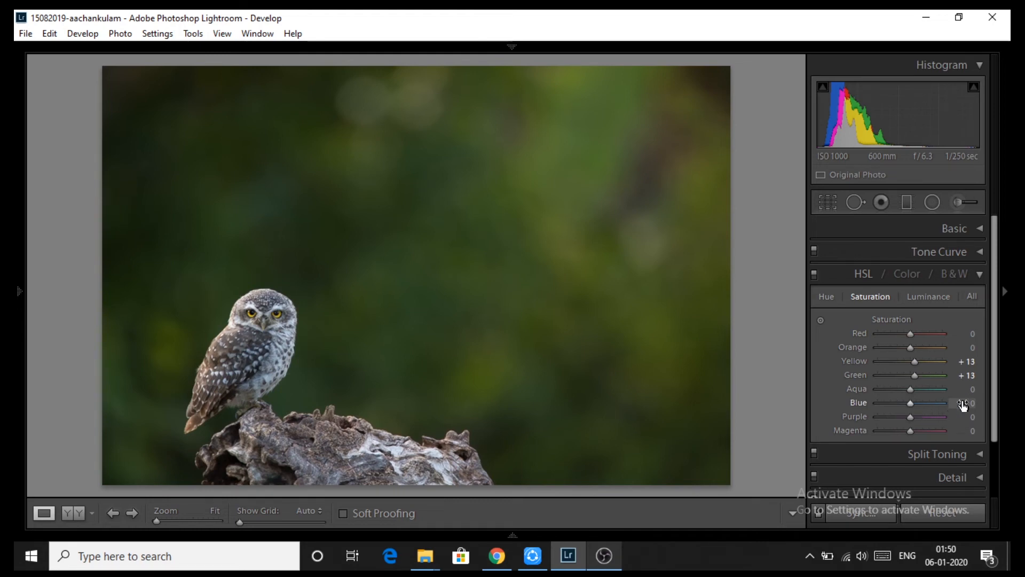
left_click_drag(911, 404, 913, 403)
left_click(968, 403)
key("Down")
key("Down")
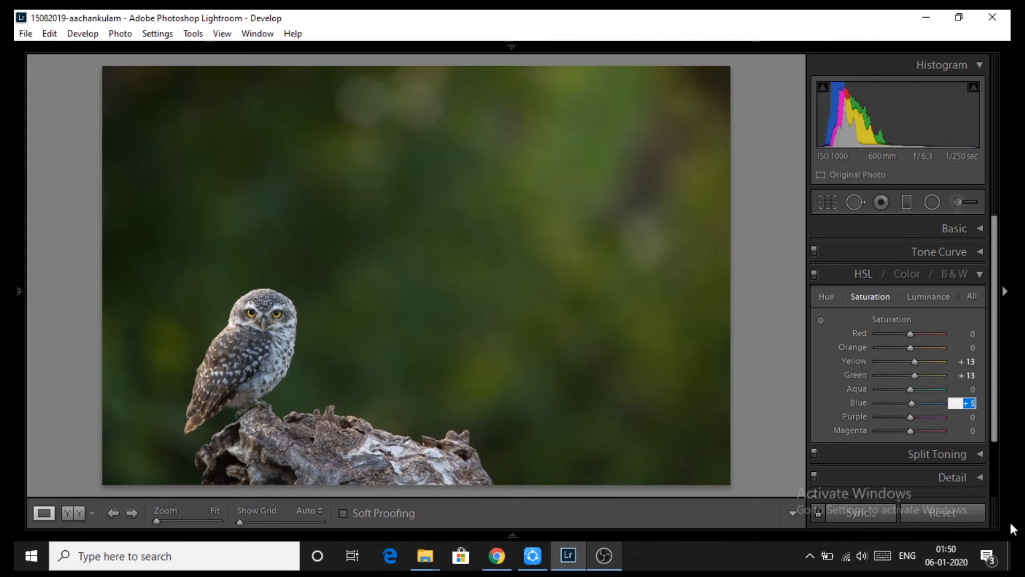
key("Return")
left_click(981, 274)
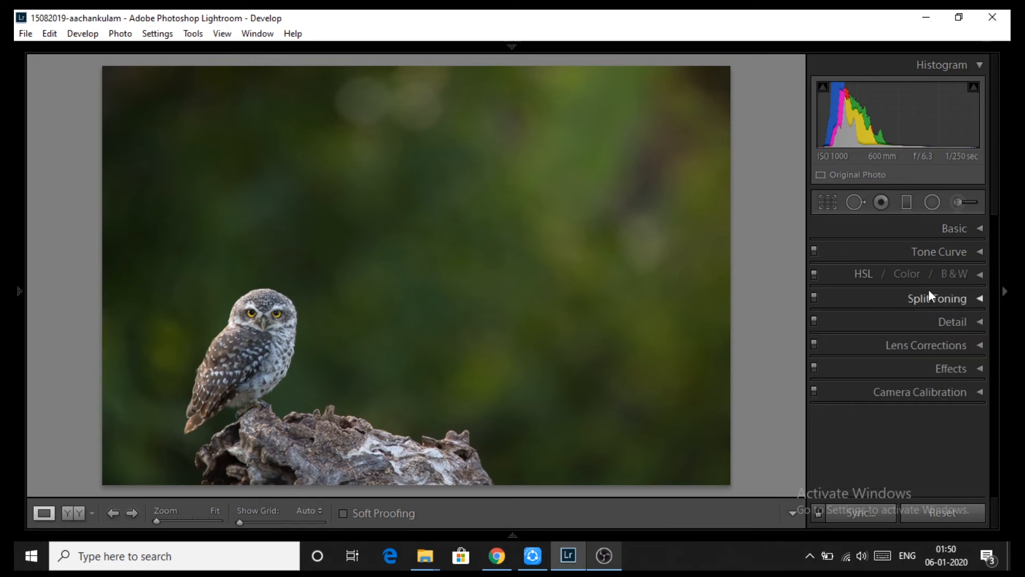
Step: Set the Tone Curve's Lights region to +10
left_click(906, 254)
scroll(931, 302, "down", 2)
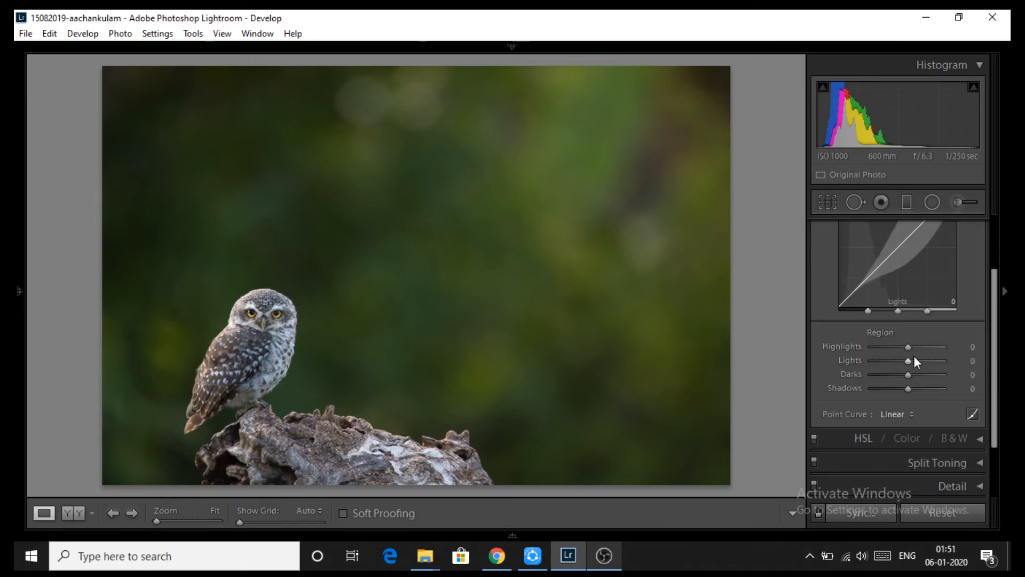
mouse_move(908, 362)
left_mouse_down()
mouse_move(897, 357)
mouse_move(912, 360)
left_mouse_up()
scroll(918, 407, "up", 2)
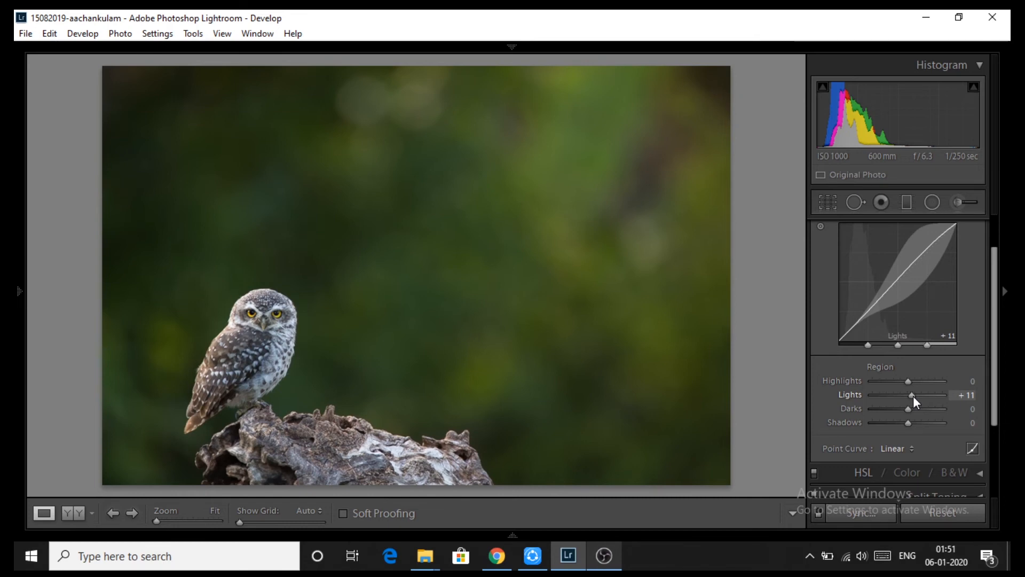
left_click(968, 395)
key("Down")
key("Down")
key("Up")
key("Return")
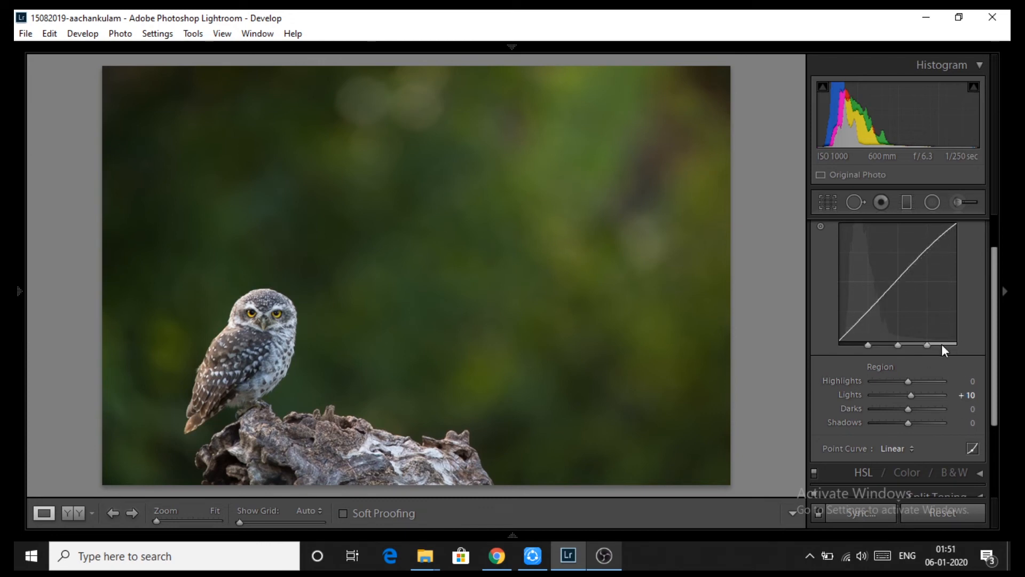
Step: Set the Tone Curve's Highlights to -9 and Darks to -3, testing an extreme Darks value before resetting it
left_click_drag(908, 380, 904, 385)
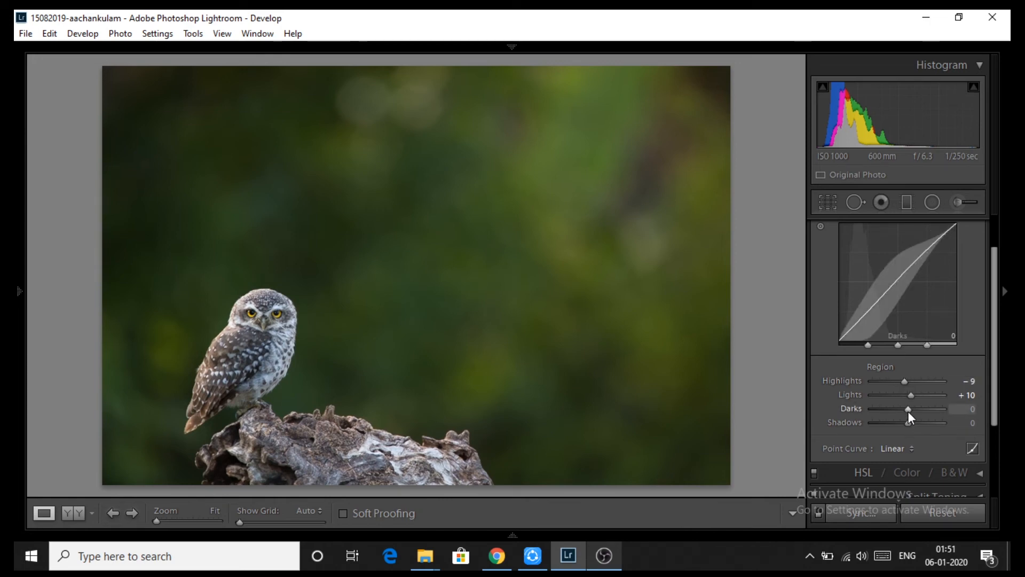
left_click_drag(908, 410, 862, 409)
double_click(859, 410)
left_click_drag(908, 409, 906, 410)
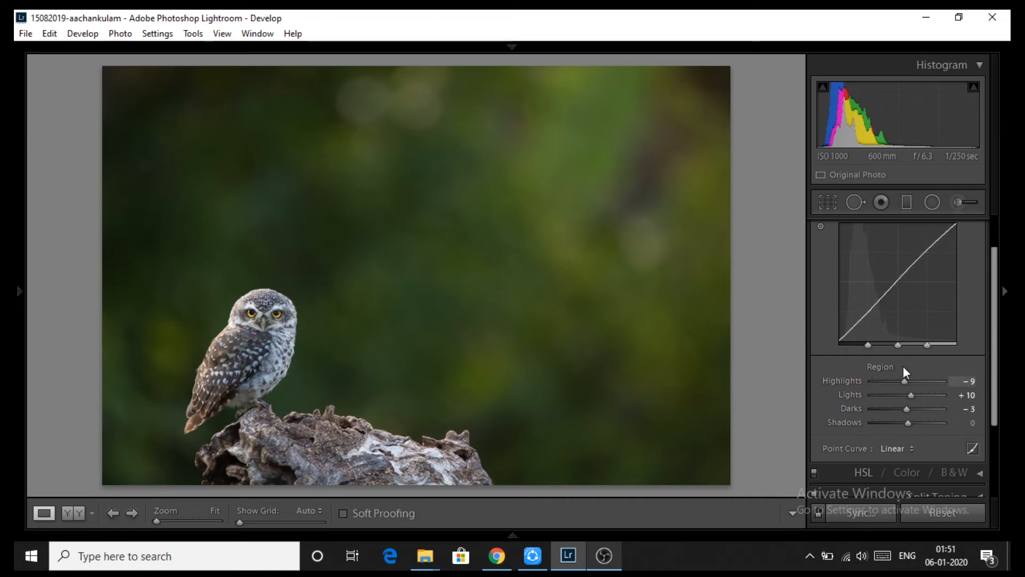
scroll(908, 364, "up", 2)
left_click(982, 251)
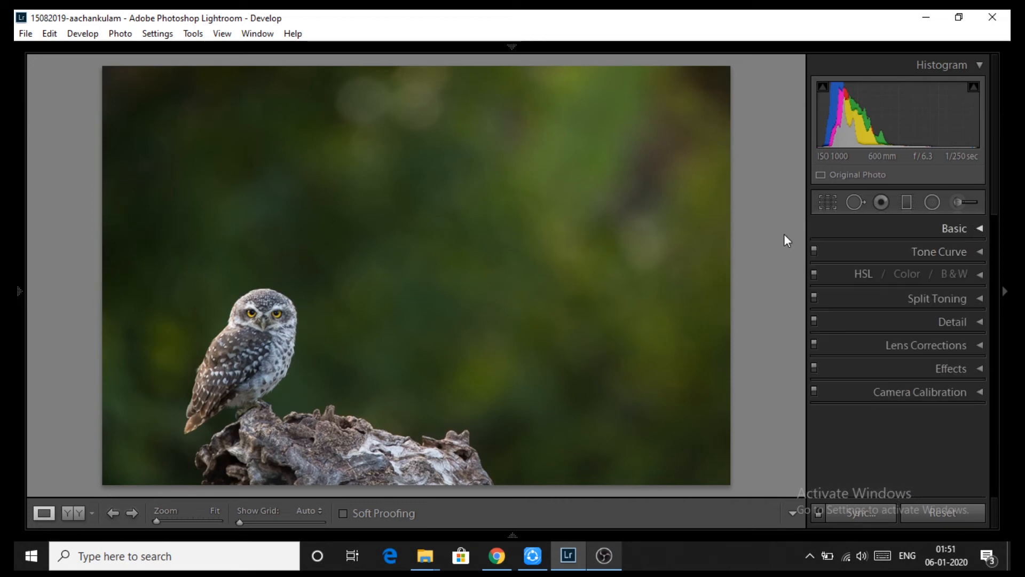
Step: Set Clarity to +5 in the Basic Presence adjustments
left_click(954, 224)
scroll(843, 321, "down", 3)
scroll(840, 384, "down", 1)
scroll(852, 395, "up", 3)
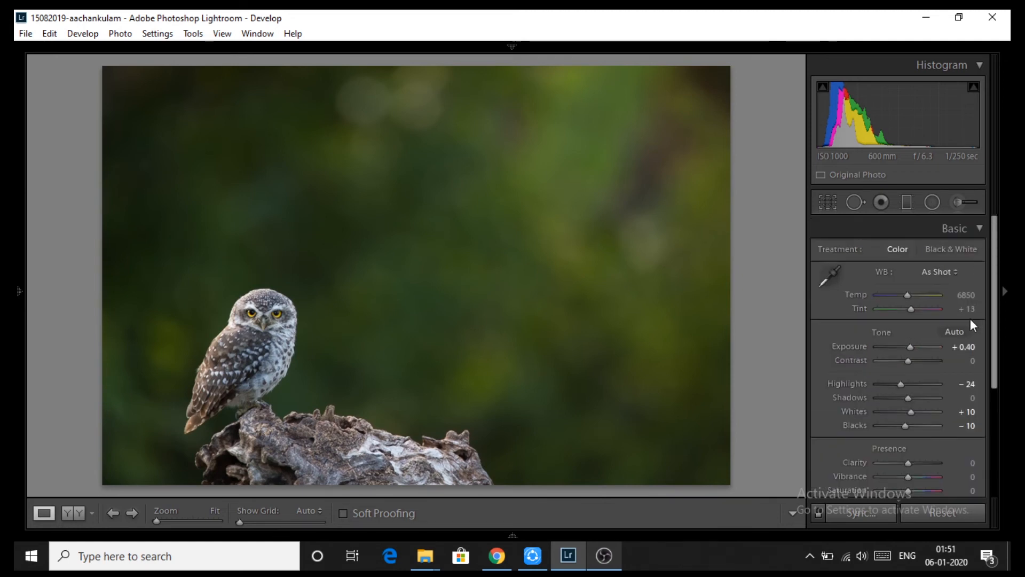
scroll(844, 374, "down", 2)
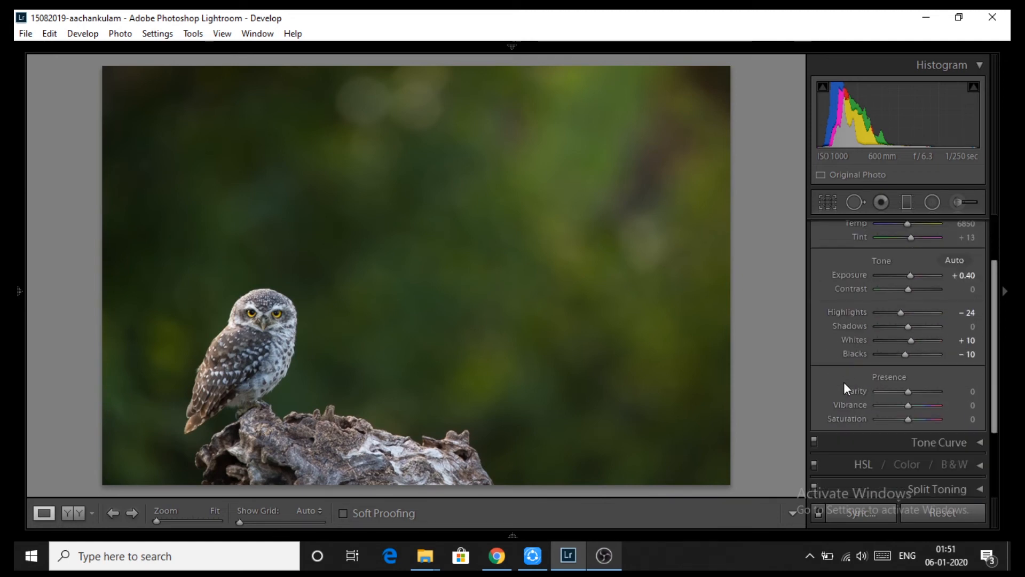
left_click(964, 392)
key("Up")
key("Up")
key("Up")
key("Up")
key("Up")
key("Return")
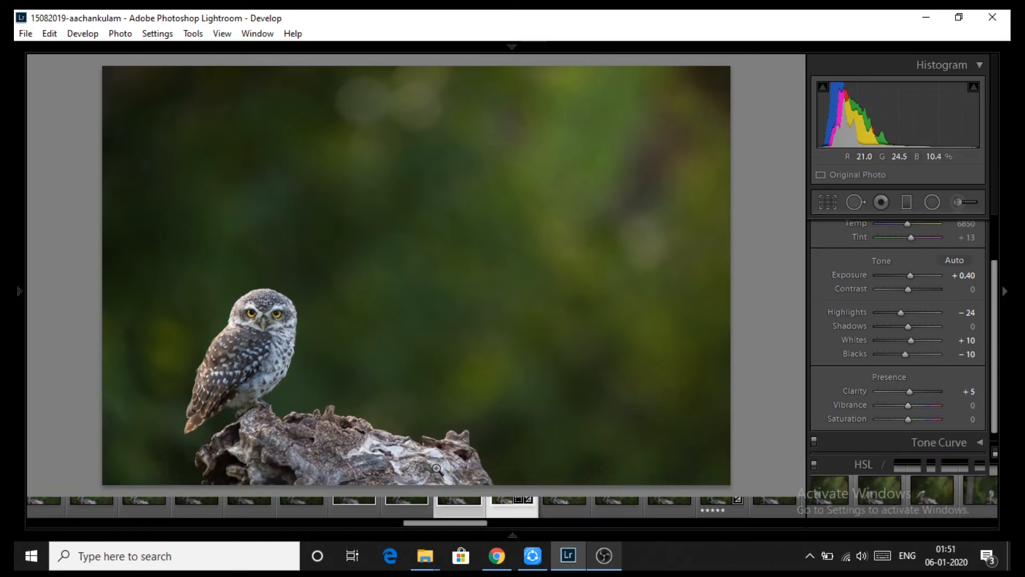
Step: Set Vibrance to 10 in the Basic Presence adjustments
left_click(964, 405)
key("Up")
key("Up")
key("Up")
key("Up")
key("Up")
key("Up")
key("Up")
key("BackSpace")
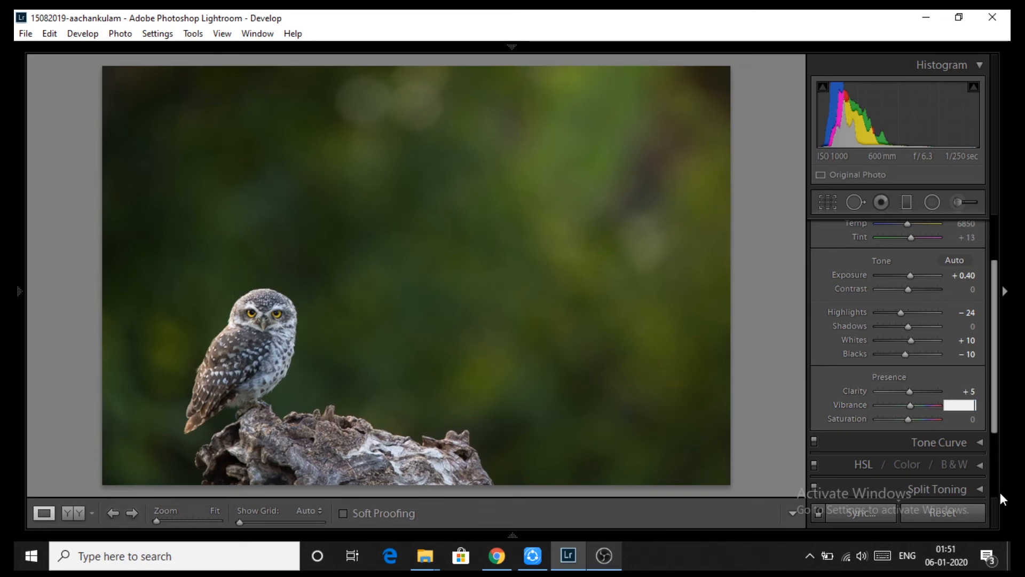
type("10")
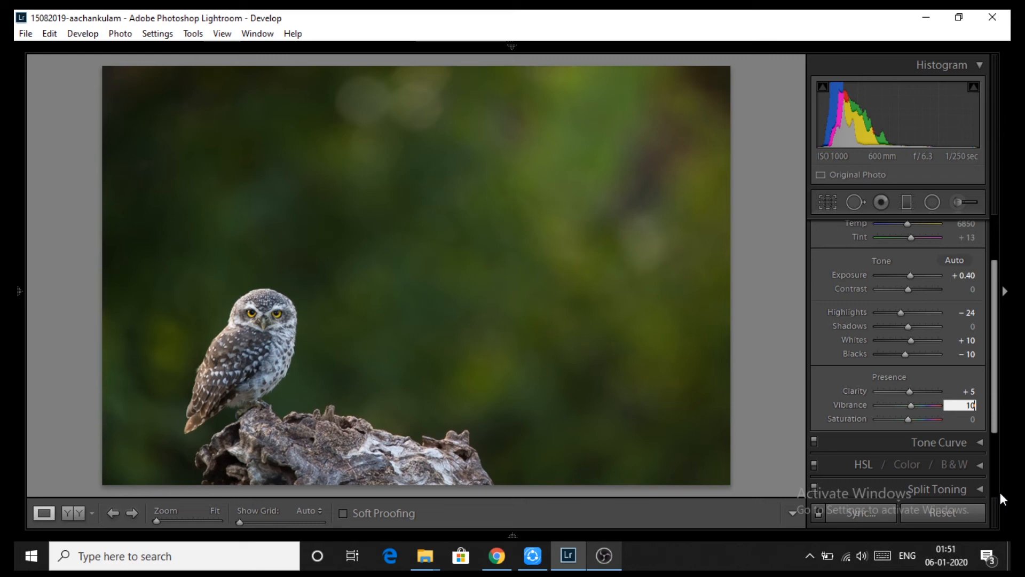
Step: Raise Vibrance to +15 in the Basic Presence adjustments and dismiss the invalid-entry warning
key("Up")
key("Up")
key("Up")
key("Up")
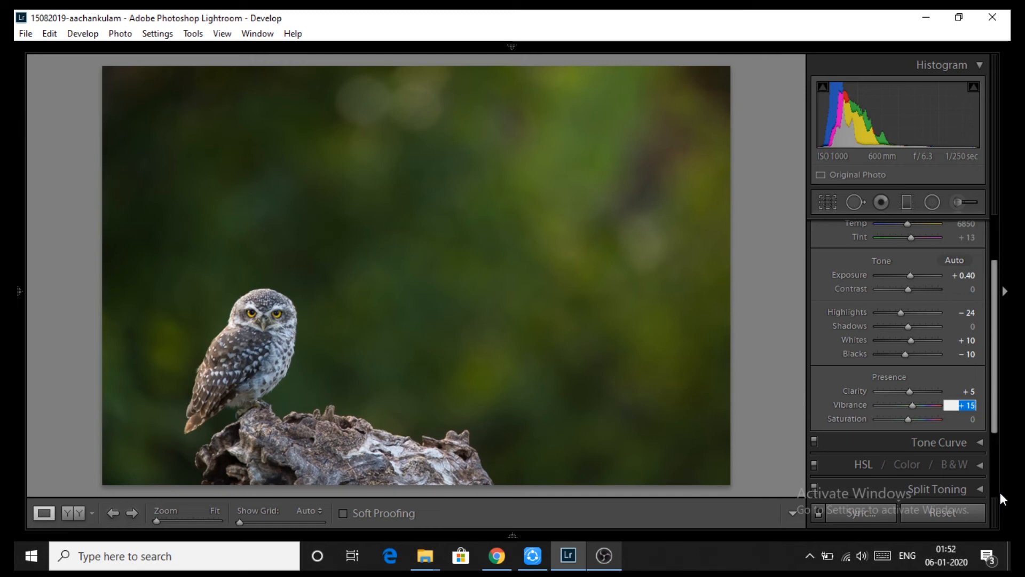
key("Up")
key("Return")
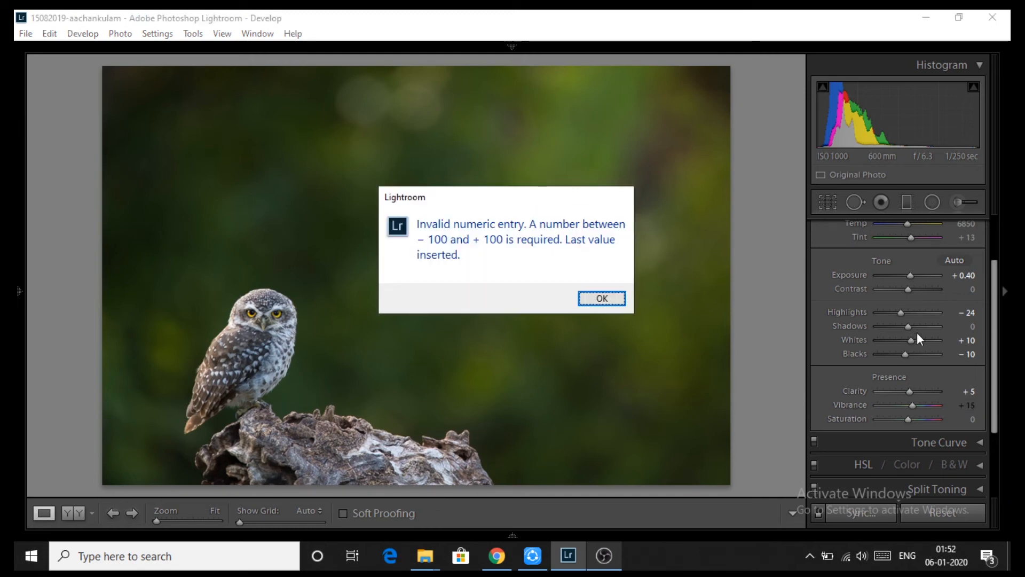
left_click(585, 300)
left_click(965, 405)
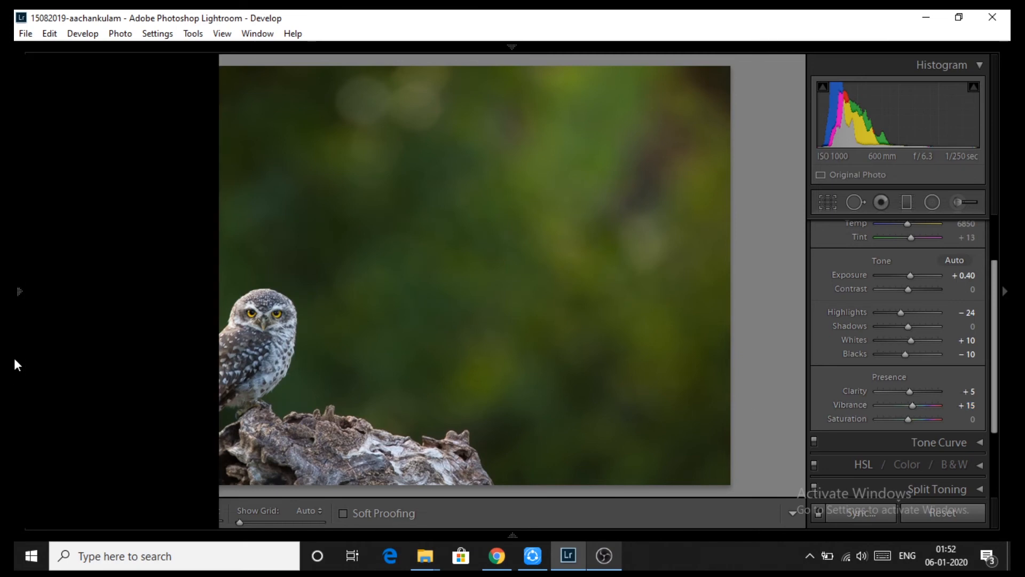
Step: Hide the adjustment controls and show the owl photo in a side-by-side before-and-after comparison
scroll(830, 310, "up", 2)
scroll(854, 337, "down", 5)
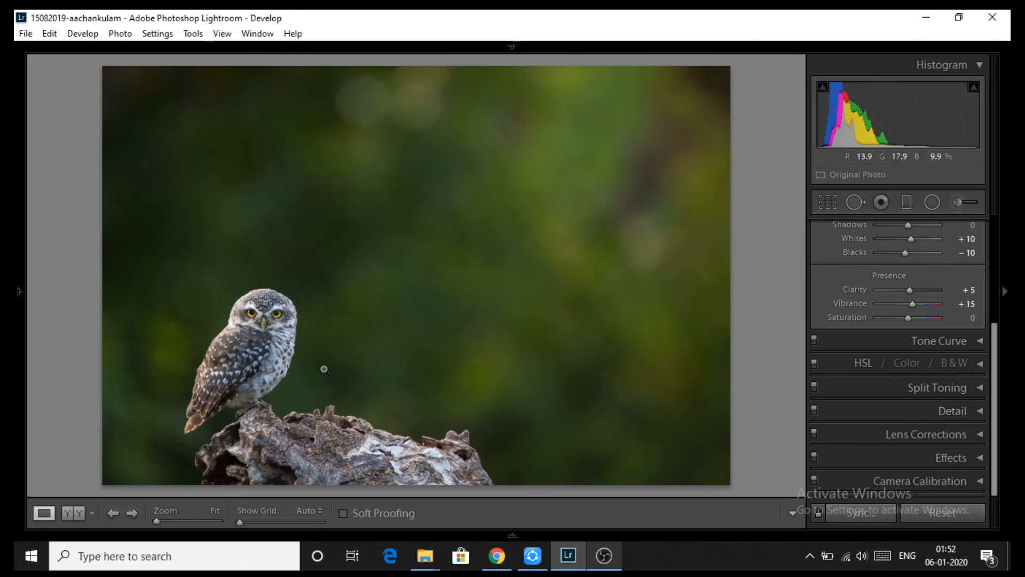
left_click(1006, 291)
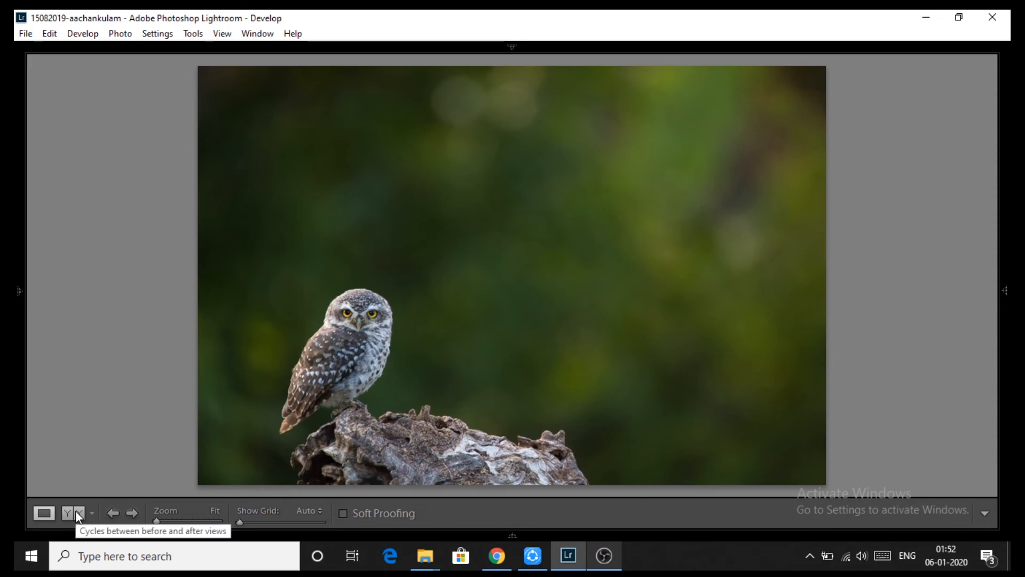
mouse_move(14, 385)
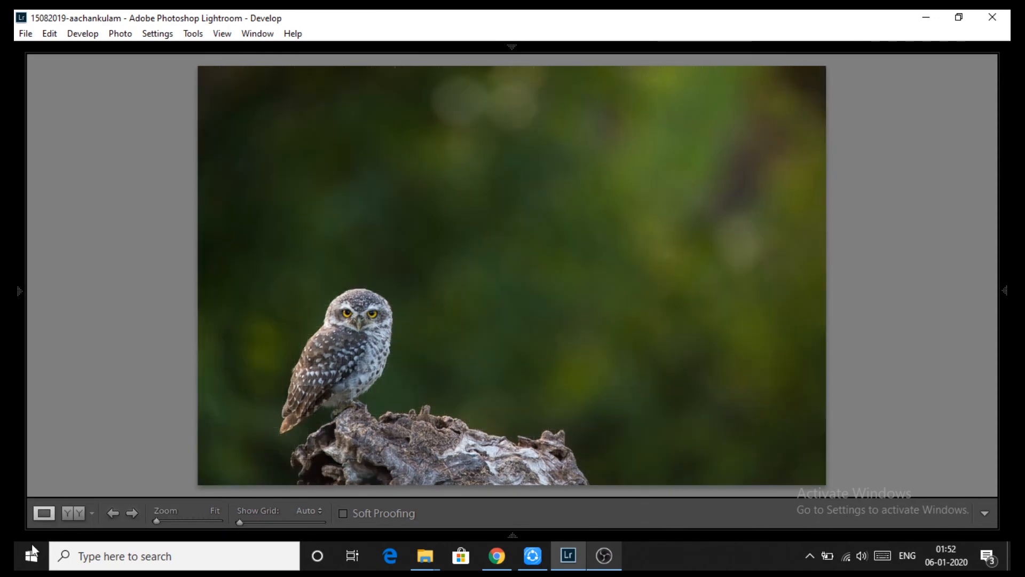
left_click(72, 517)
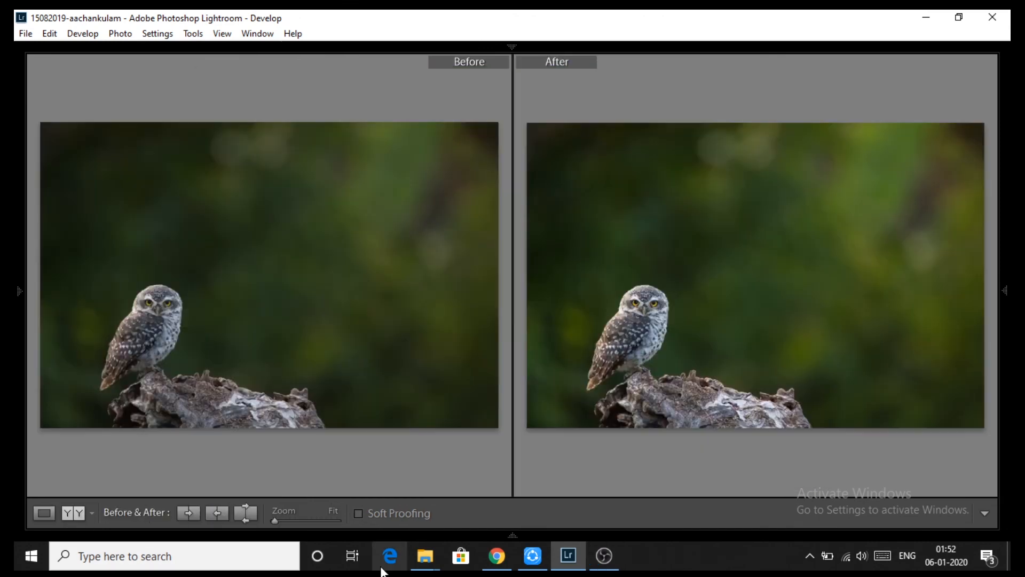
Step: Compare the owl's detail in the before and after views at 1:2 and 1:4 zoom, then fit both photos again
left_click(170, 328)
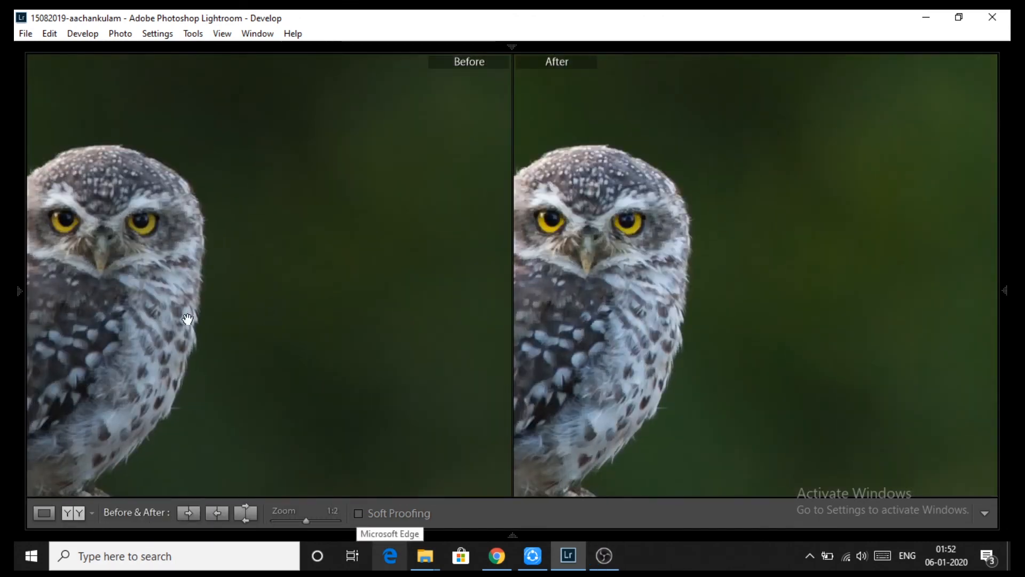
left_click_drag(300, 523, 295, 522)
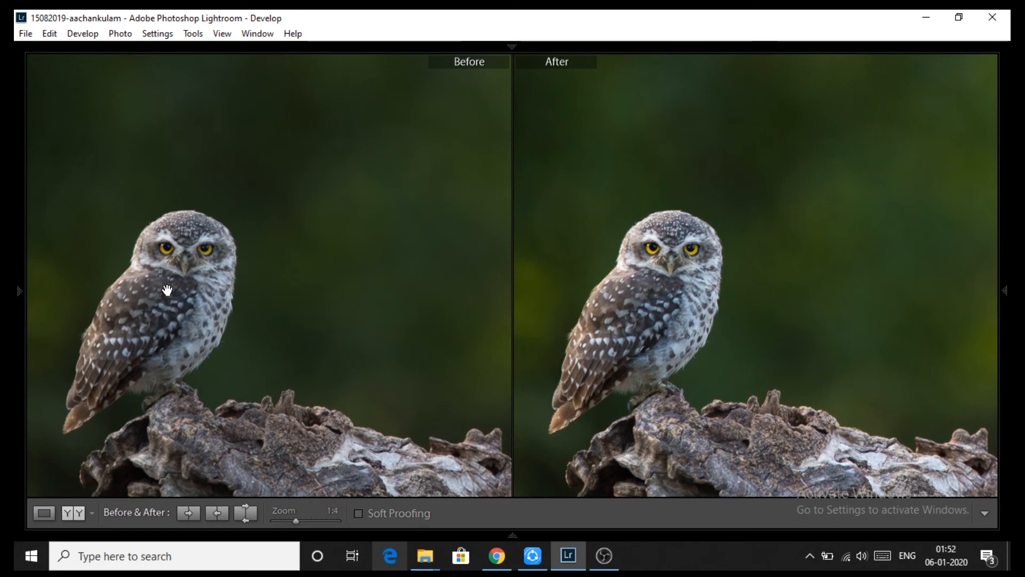
left_click(167, 290)
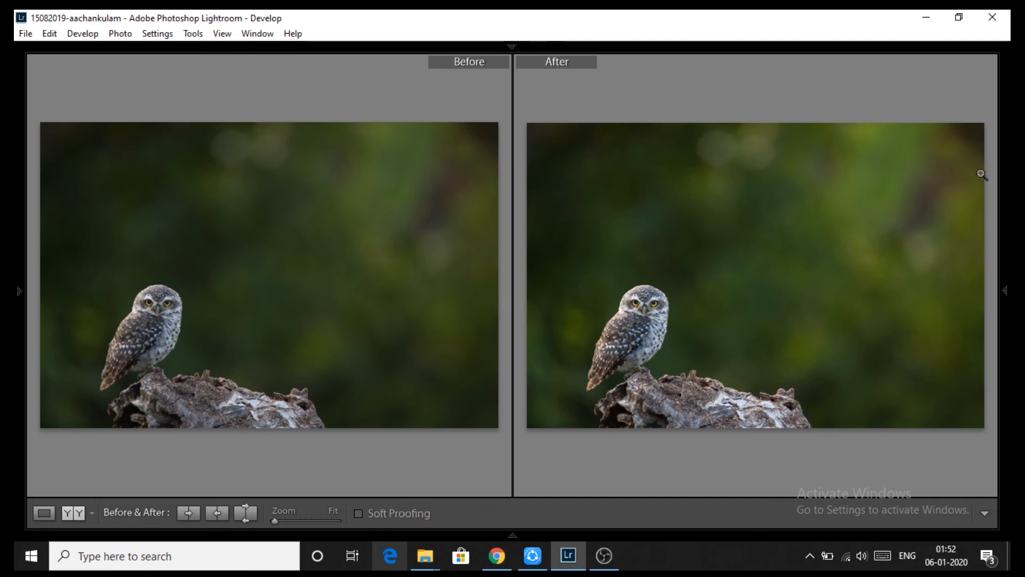
left_click(1010, 194)
mouse_move(1014, 296)
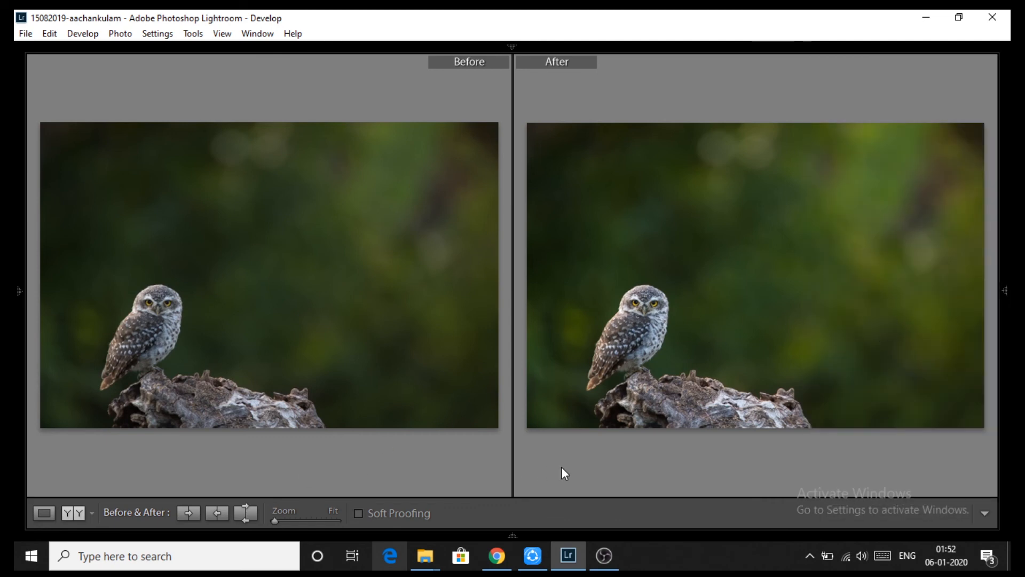
Step: Collapse the Basic adjustments section and return the before-and-after comparison to full width
left_click(1005, 289)
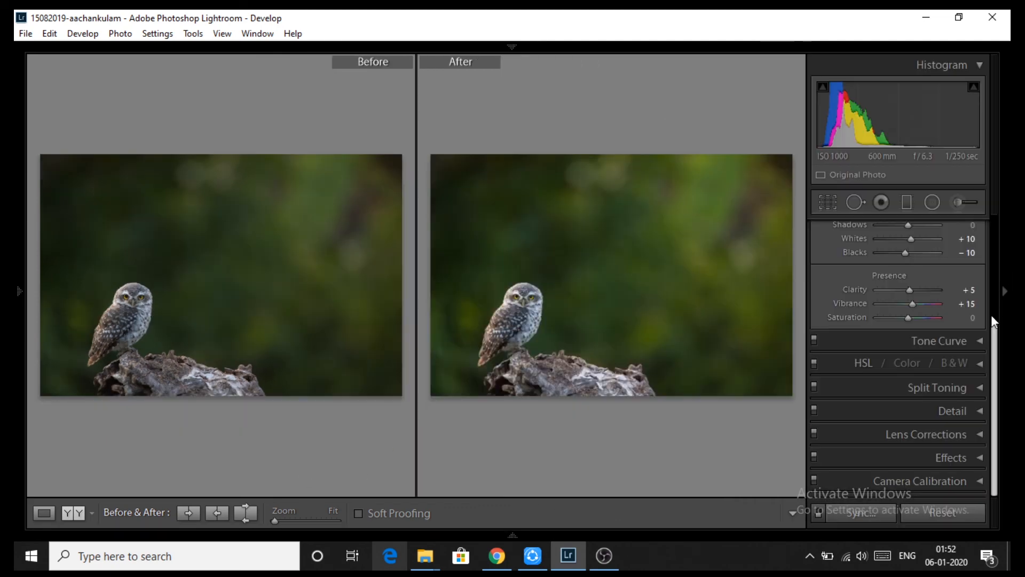
scroll(946, 328, "up", 3)
scroll(910, 394, "down", 2)
scroll(958, 353, "up", 4)
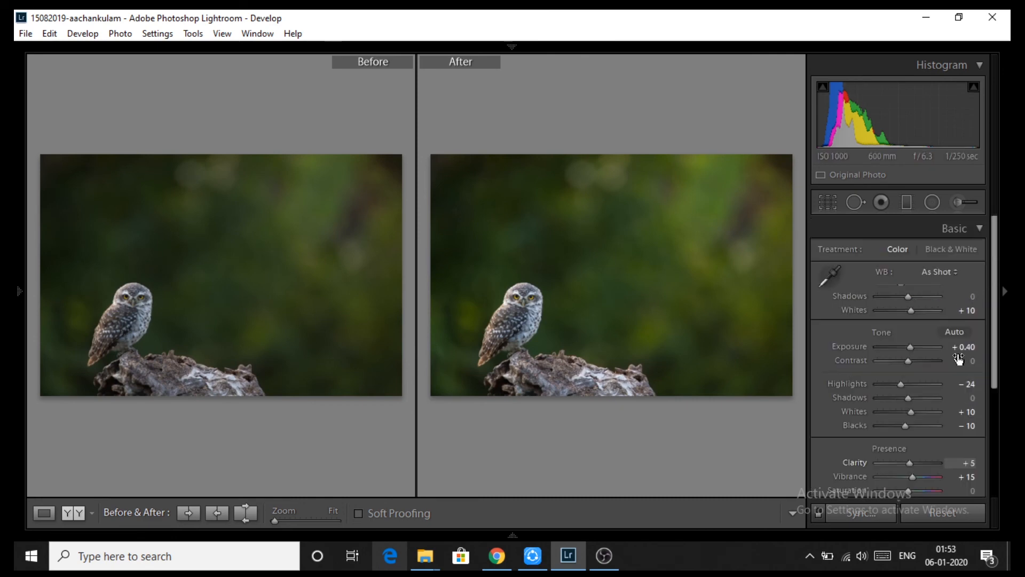
left_click(957, 232)
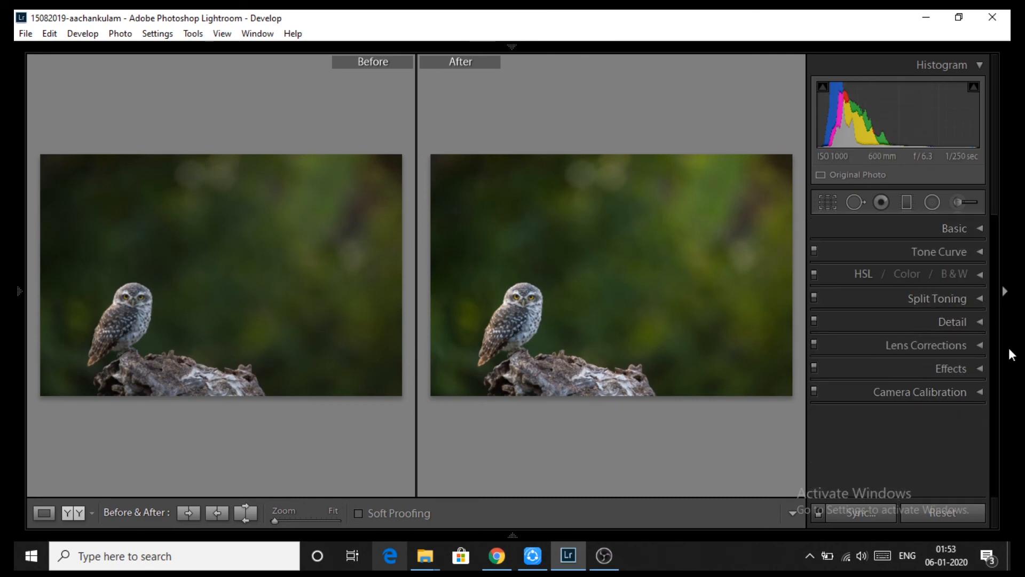
left_click(1003, 293)
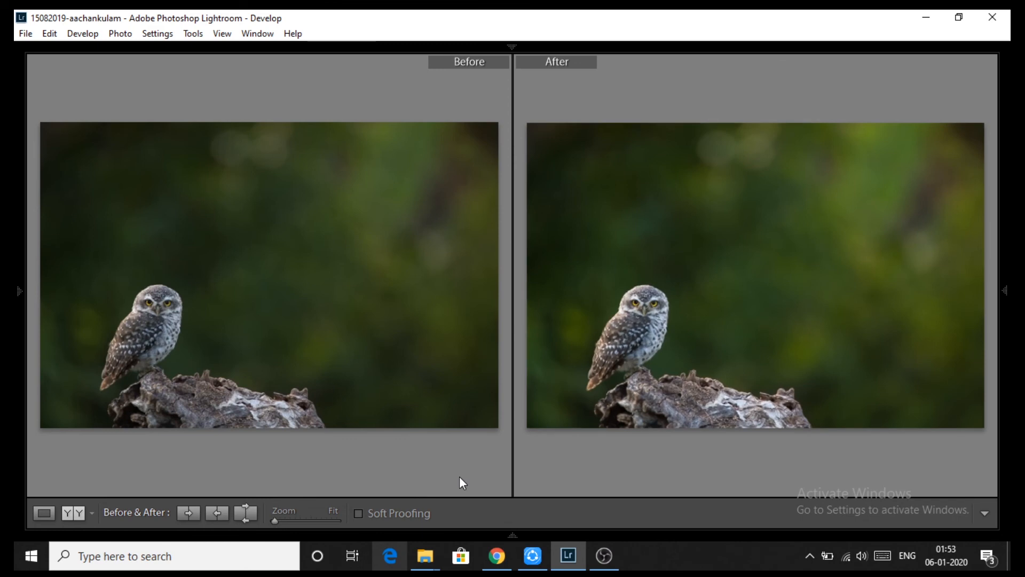